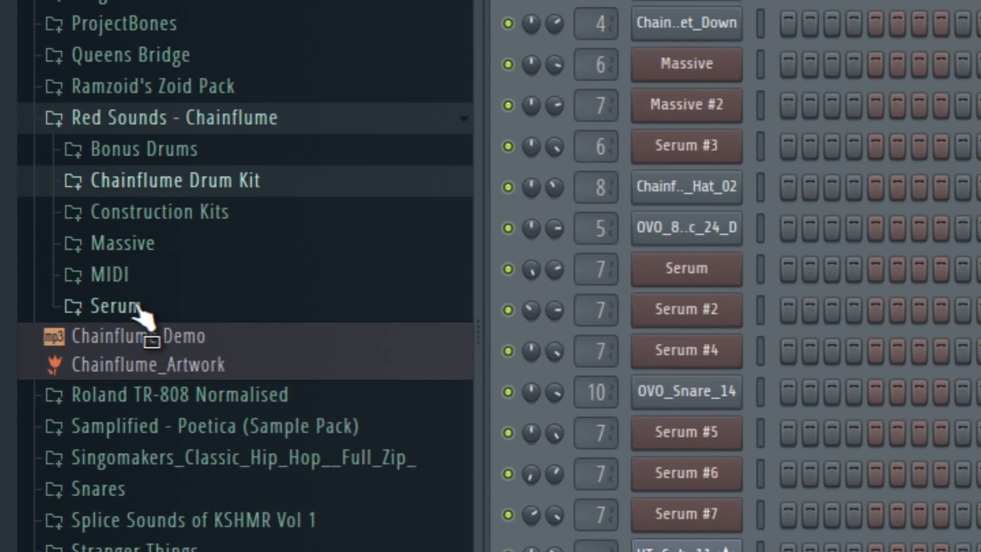
drag(137, 307, 177, 149)
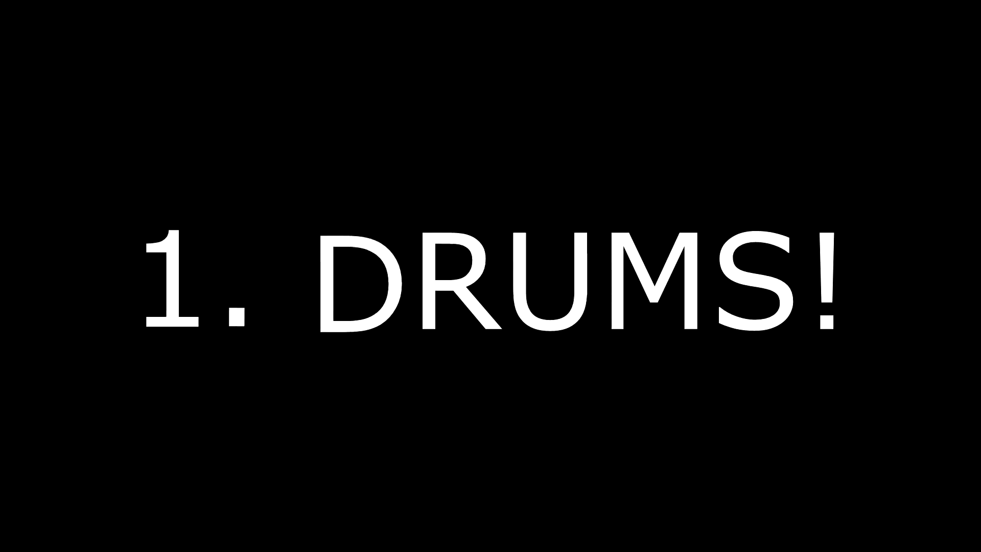
Step: Preview the Chainflume _Kick_Roses_02 and _Hi_Hat_02 #2 samples and place both on step 1 of Pattern 21
click(269, 123)
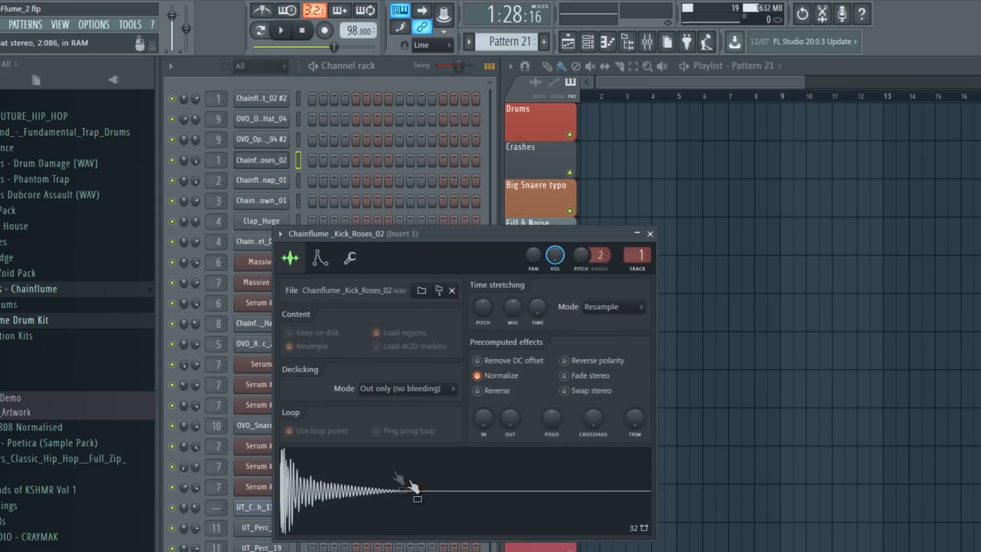
click(384, 477)
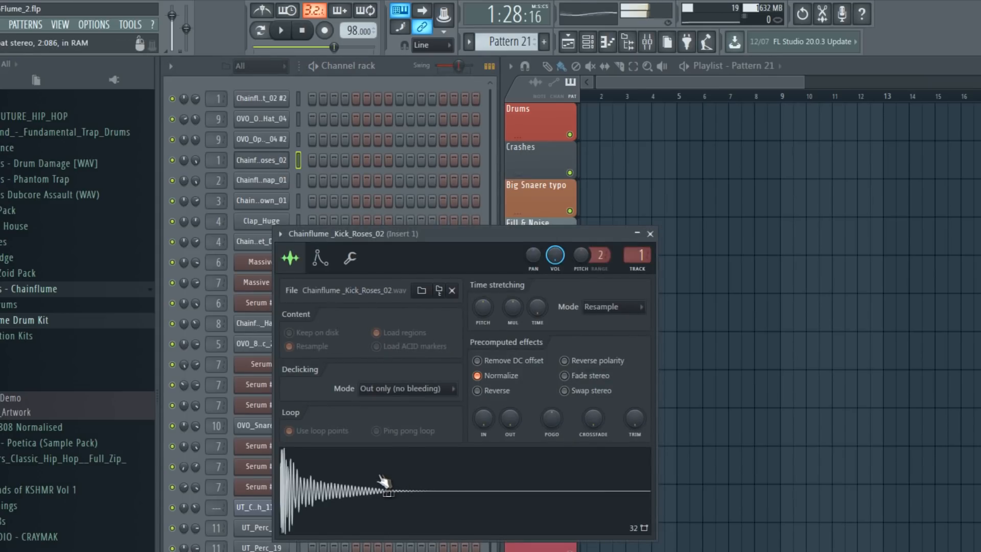
click(271, 100)
click(352, 444)
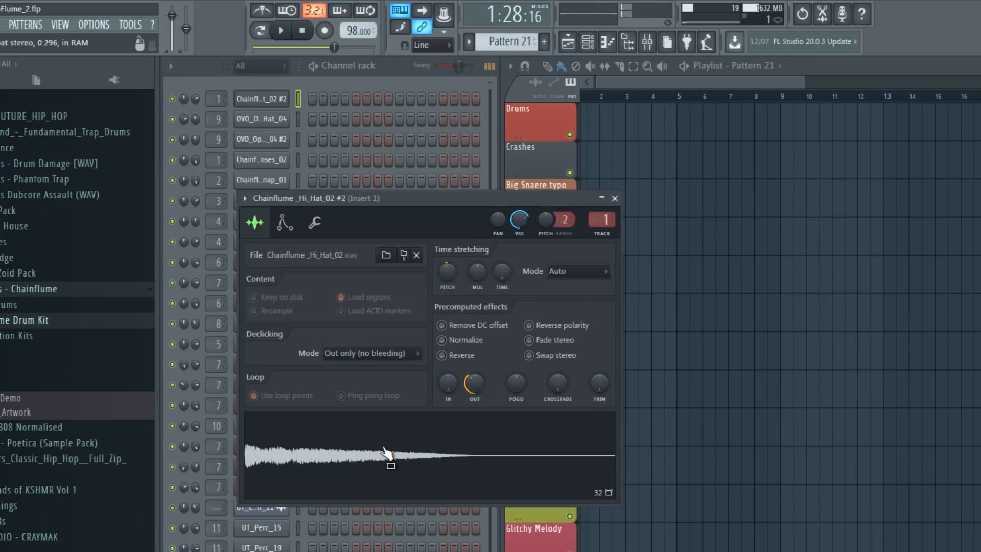
click(311, 160)
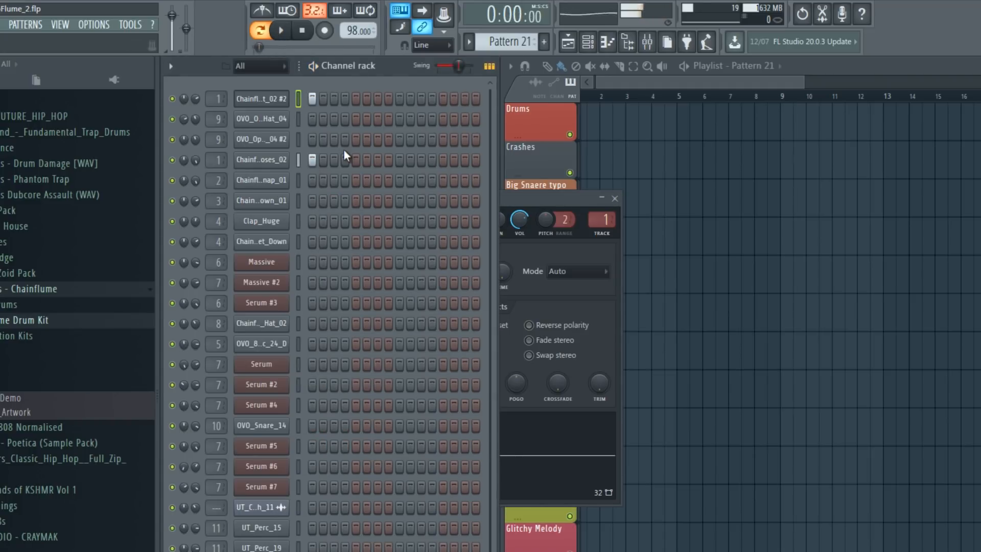
Step: Add the kick and hi-hat on step 9, layer the Snap_01 and Chain..et_Down channels on steps 5 and 13, and preview Clap_Huge
click(357, 243)
click(261, 242)
click(329, 402)
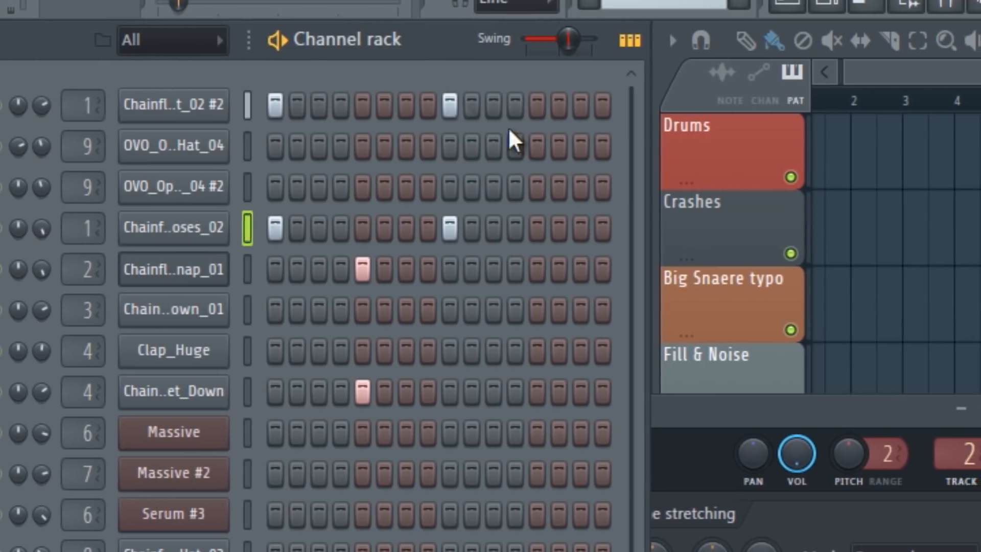
click(444, 180)
click(512, 391)
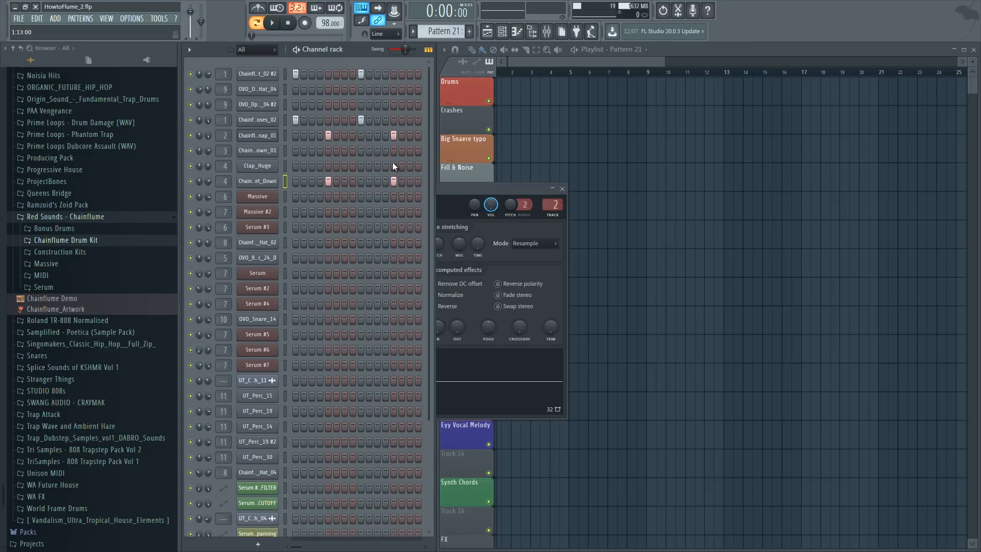
click(258, 166)
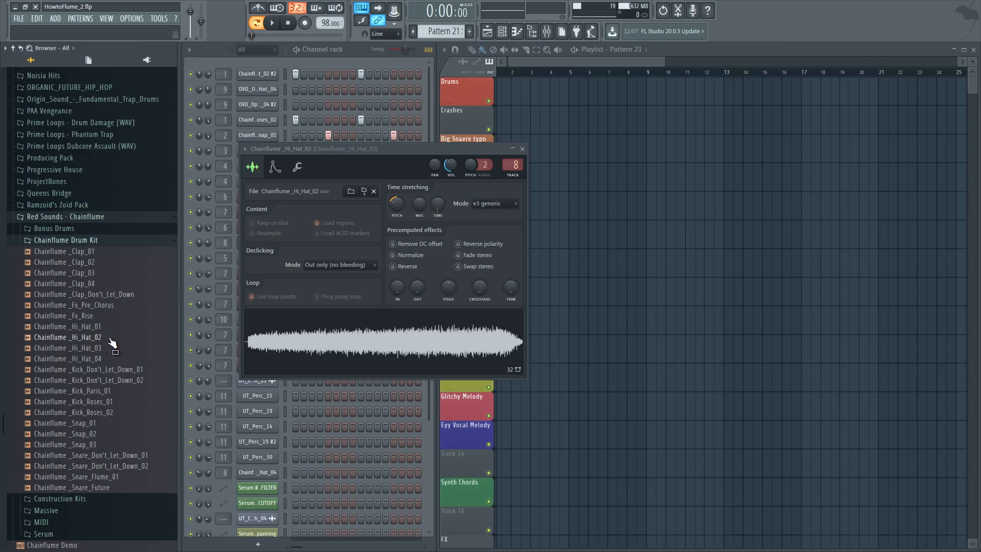
Step: Preview the Chainflume _Hi_Hat_02 sample and fill its channel with a hit on each 4 steps
drag(111, 343, 165, 312)
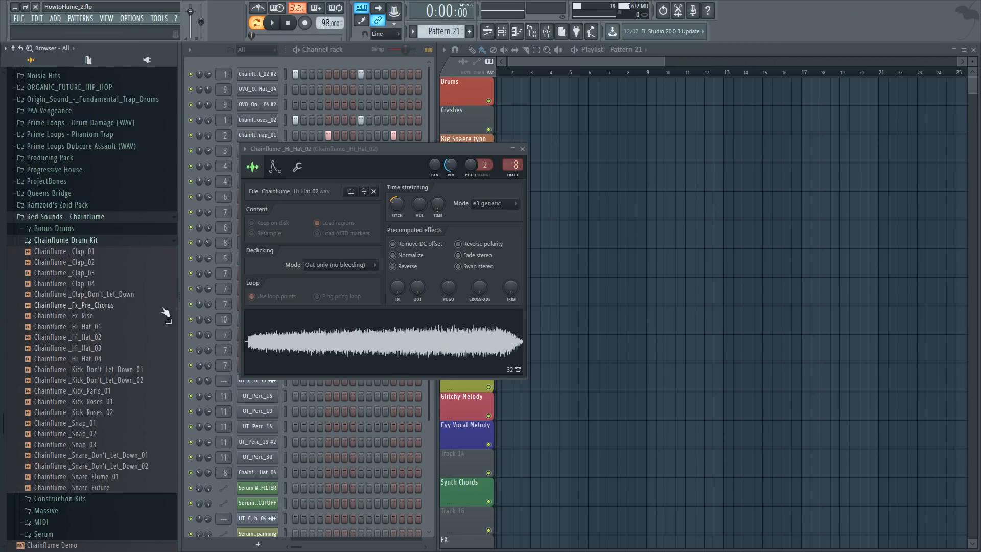
click(109, 339)
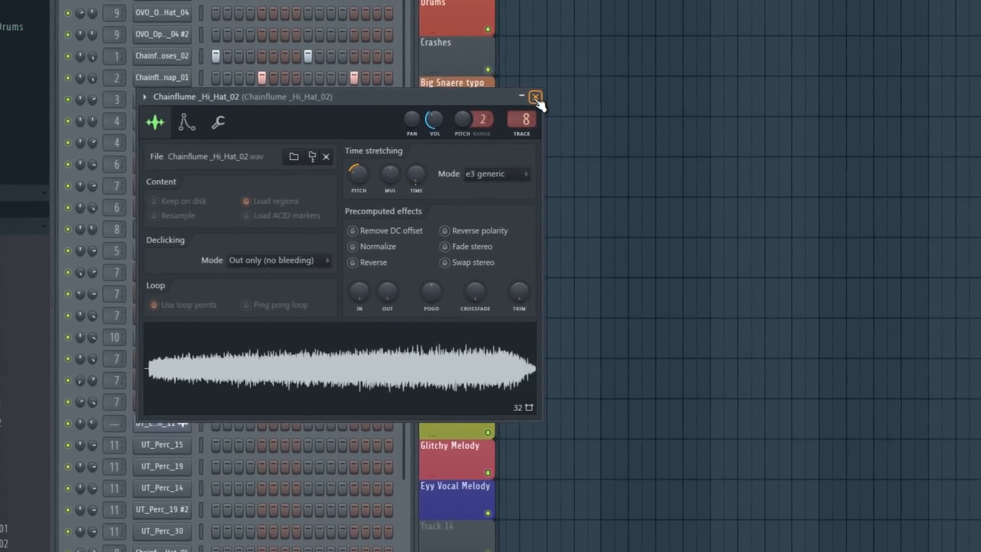
click(533, 106)
right_click(260, 243)
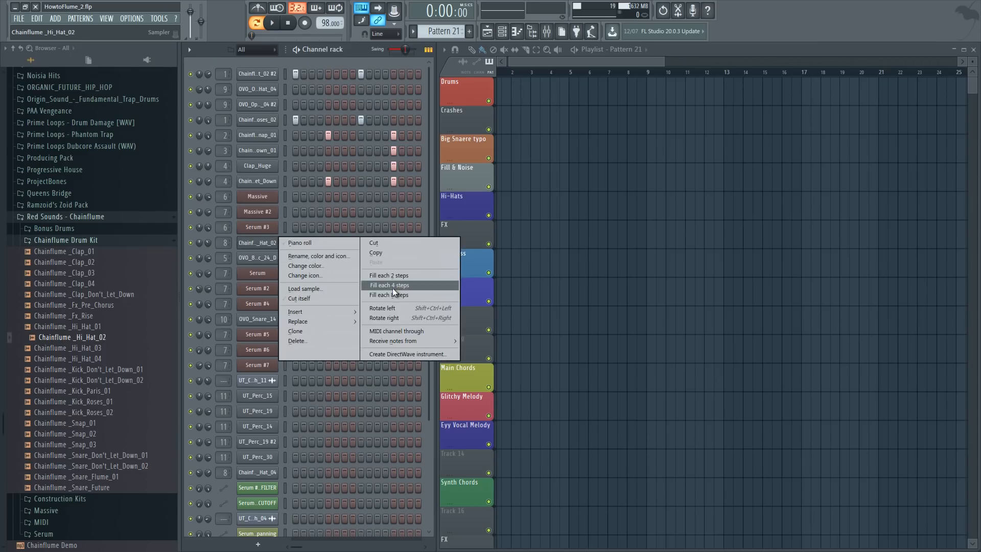
click(393, 286)
Step: Examine the polyphony and other miscellaneous channel settings of Chainflume _Hi_Hat_02
click(257, 242)
click(305, 170)
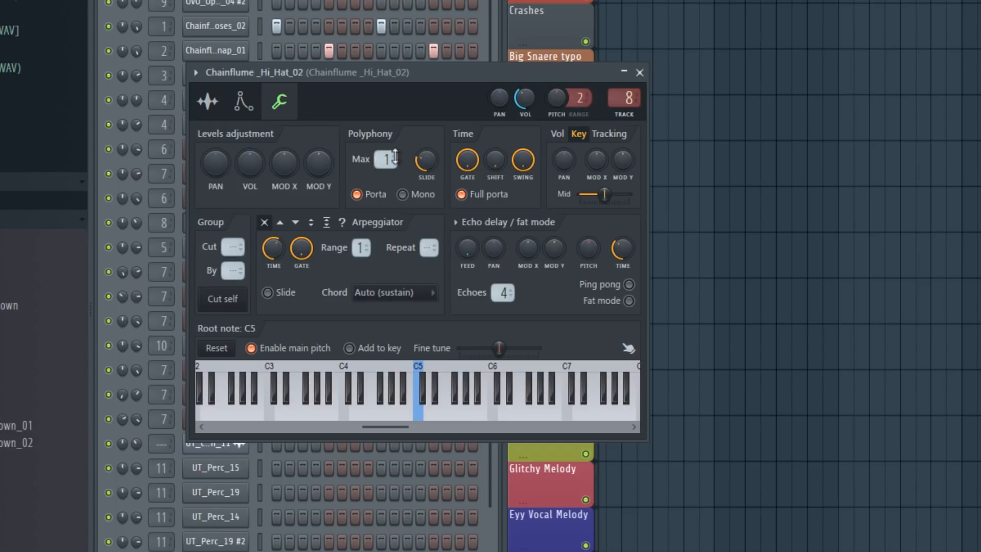
key(Escape)
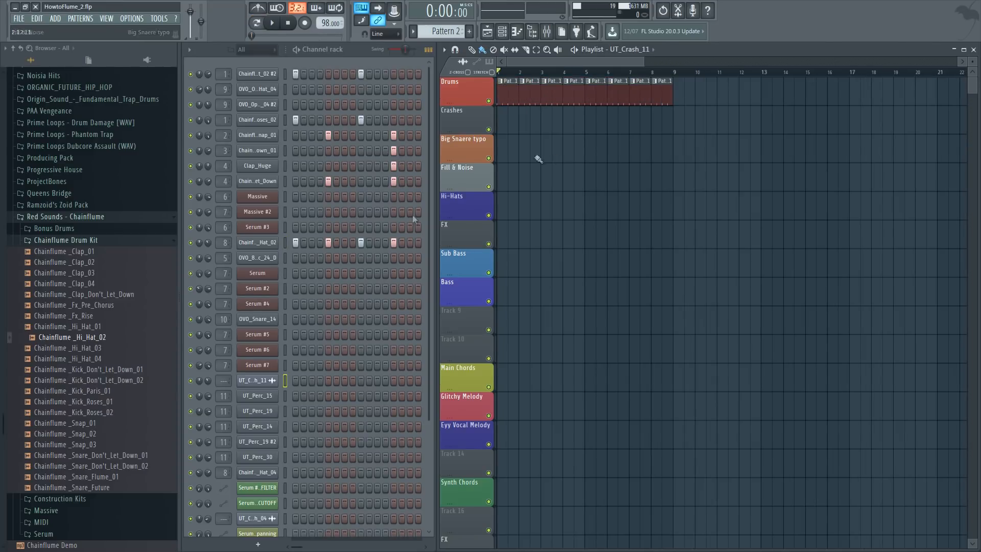
Step: Place UT_Crash_11 clips on the Crashes track at the start of bars 1 to 4 and listen to them
drag(273, 385, 505, 122)
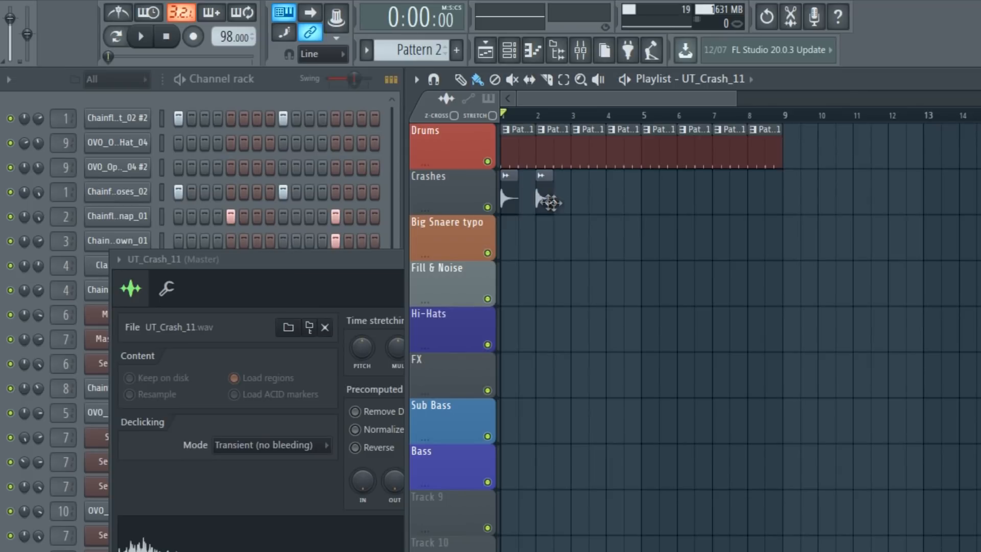
drag(550, 202, 609, 202)
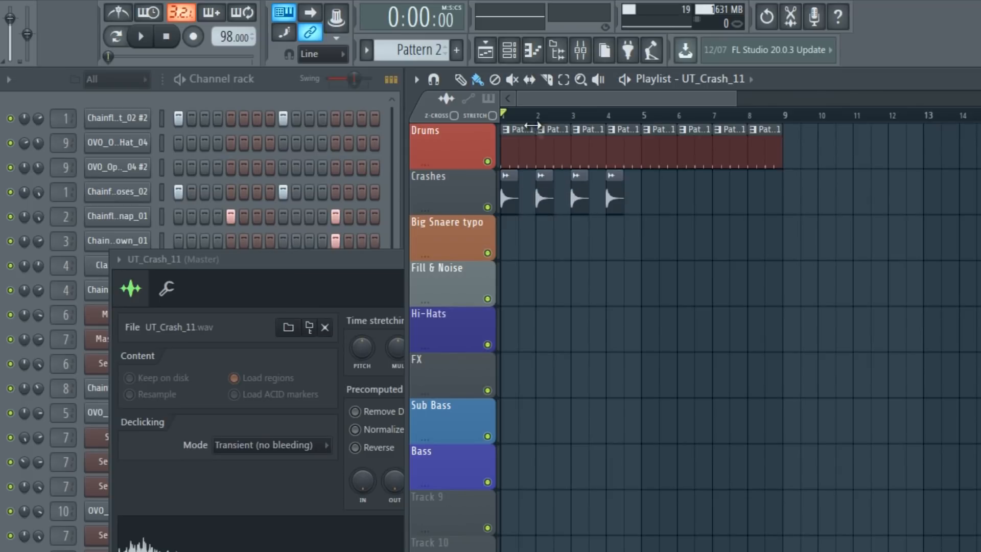
key(space)
scroll(536, 185, up, 2)
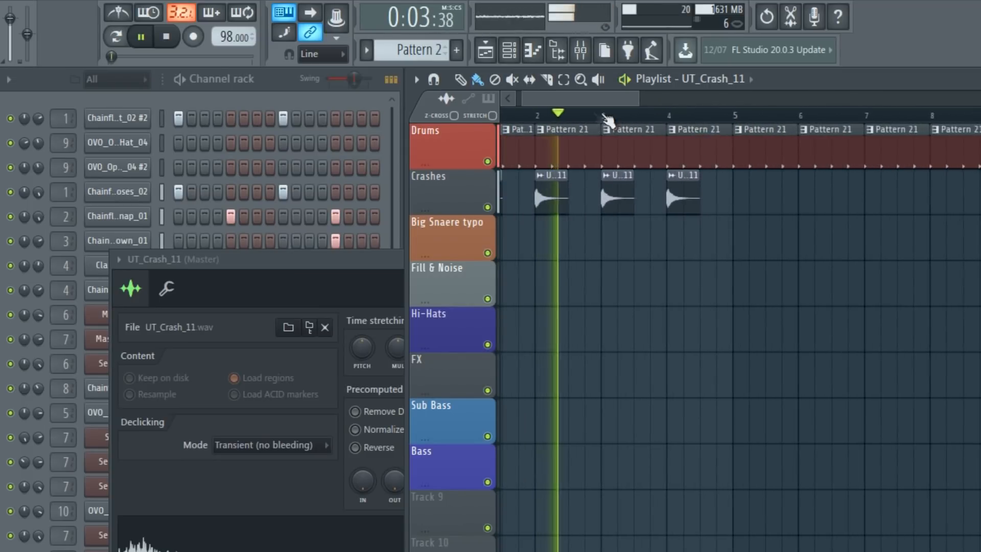
key(space)
Step: Fill bar 4 of the Crashes track with four consecutive shortened UT_Crash_11 clips and play that bar
scroll(884, 199, up, 3)
click(843, 196)
key(ctrl+b)
key(ctrl+b)
key(ctrl+b)
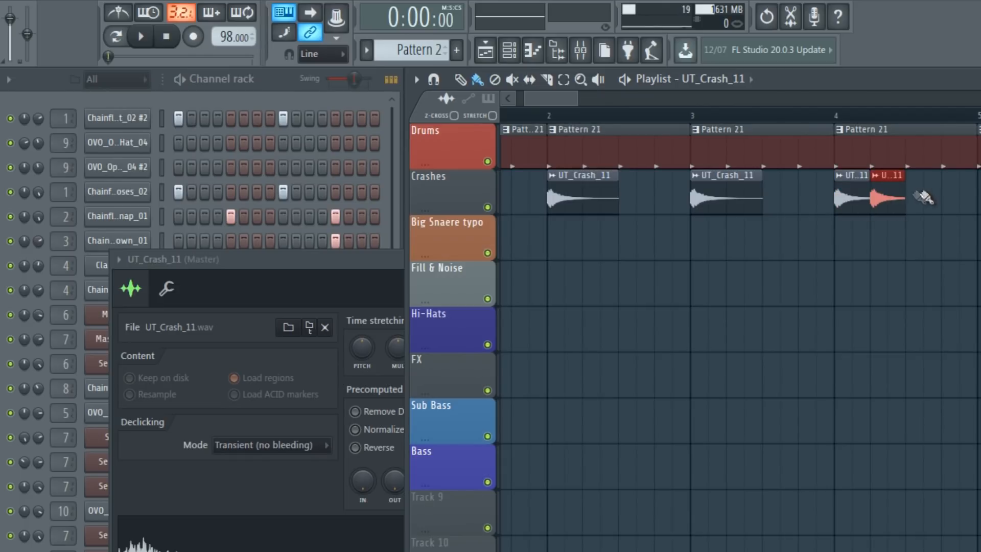
click(836, 115)
key(space)
scroll(839, 120, down, 3)
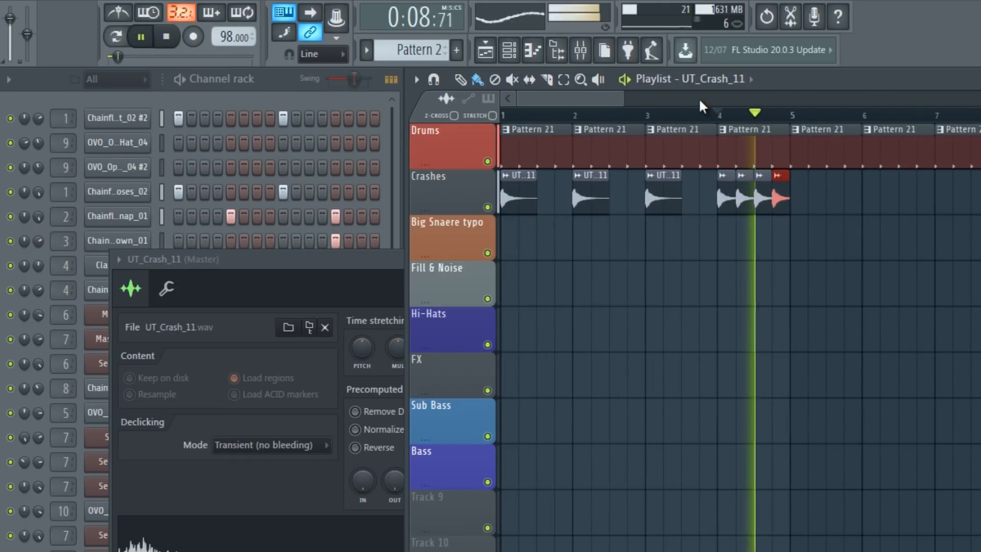
Step: Repeat the four-bar crash sequence on the Crashes track from bar 5 onward
key(ctrl+d)
key(space)
drag(821, 185, 532, 183)
Step: Make the bar 2 drum clip a unique pattern, add an OVO_Open_HiHat_04 hit on step 12, and play it
click(583, 131)
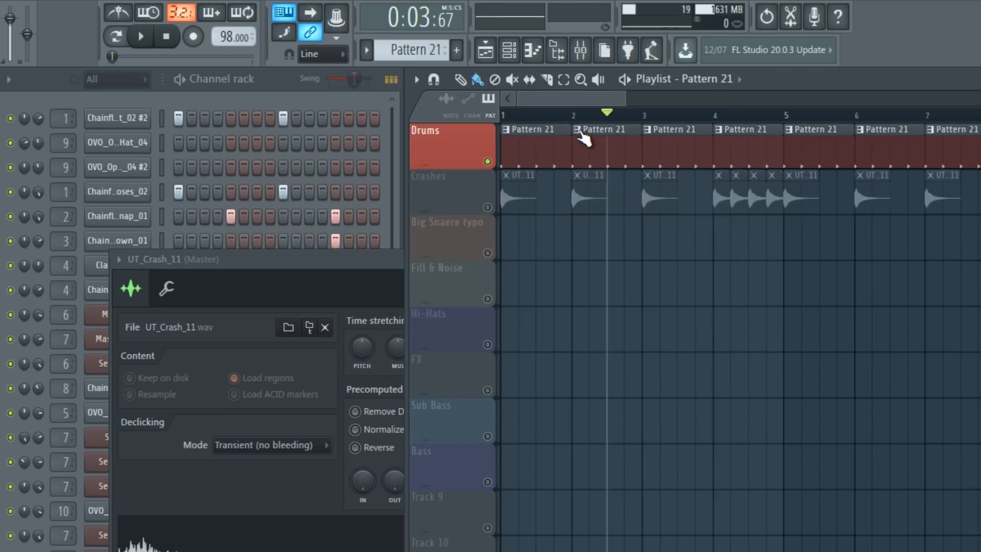
click(577, 129)
click(621, 241)
click(322, 143)
key(space)
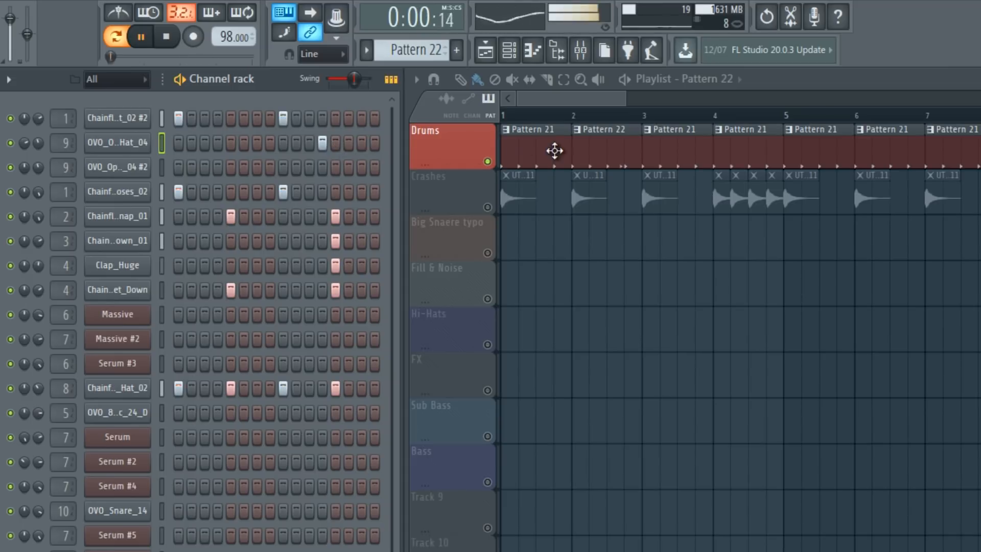
Step: Open the OVO_Open_HiHat_04 notes of Pattern 22 in the Piano roll and shift the hit slightly earlier
right_click(123, 143)
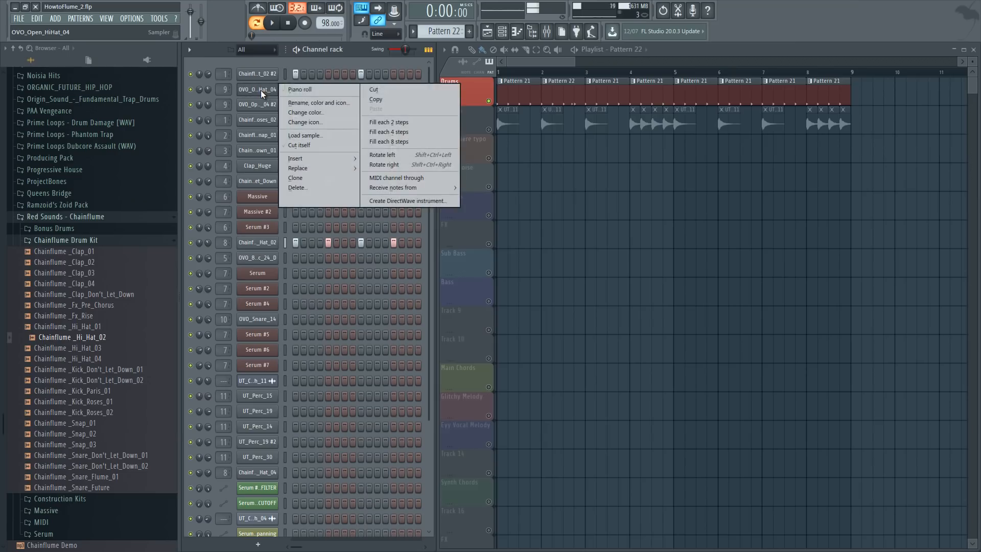
click(331, 91)
drag(632, 269, 620, 275)
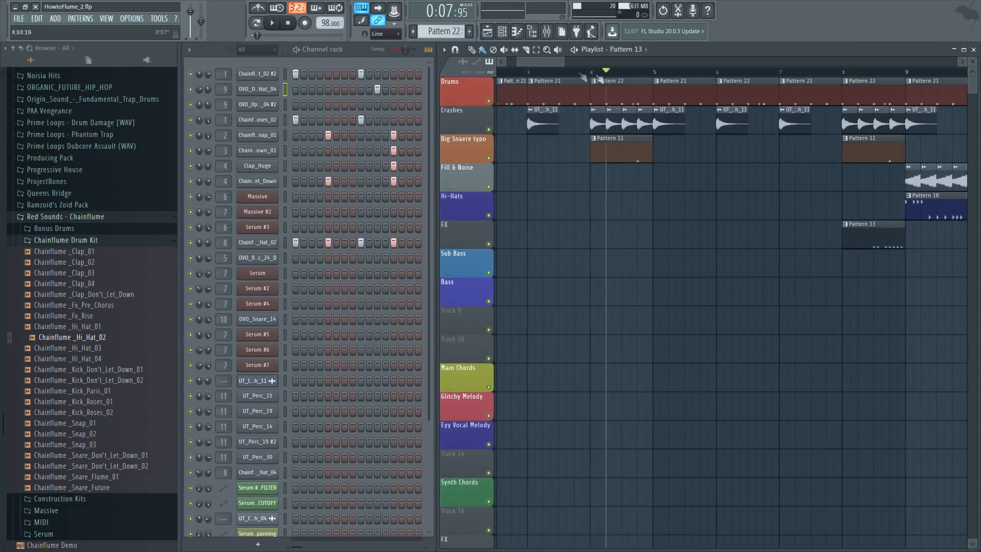
Step: Play Pattern 11 from the Big Snaere typo track and examine its layered samples, including OVO_Snare_14
scroll(638, 132, up, 3)
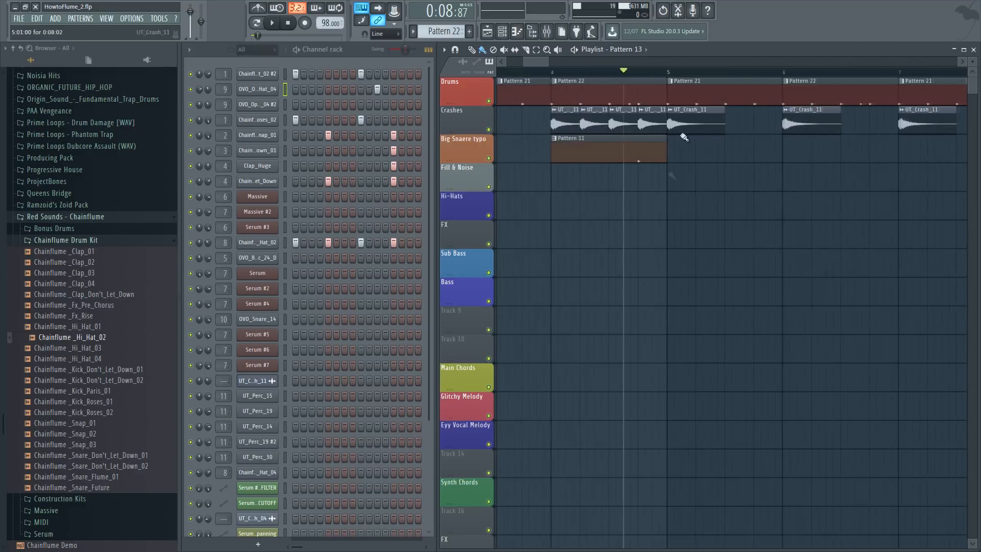
click(638, 155)
key(space)
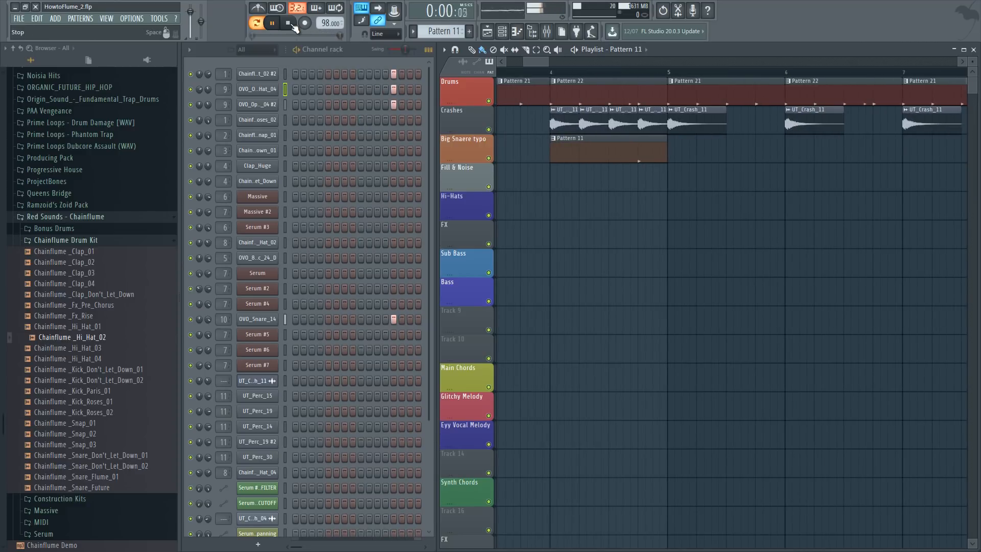
click(293, 25)
click(257, 74)
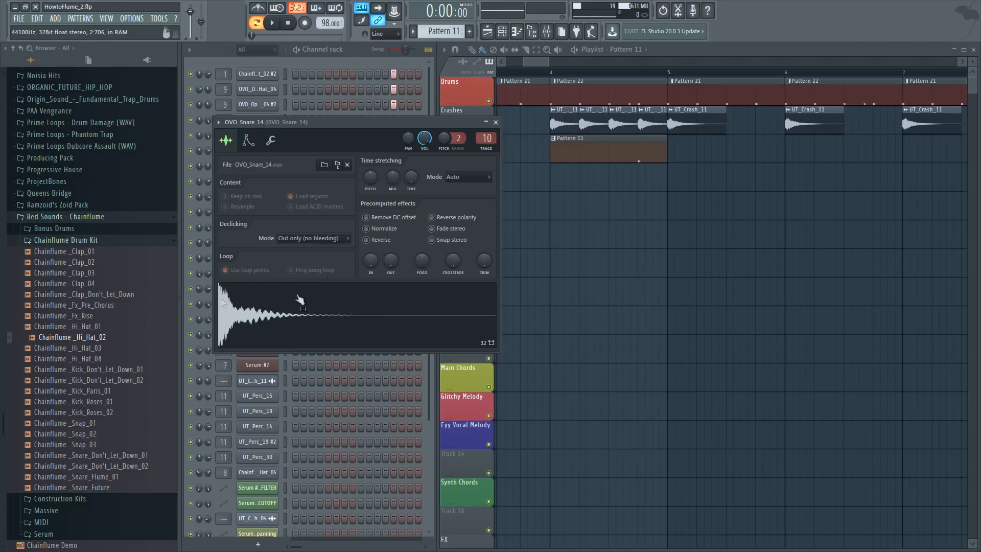
click(495, 122)
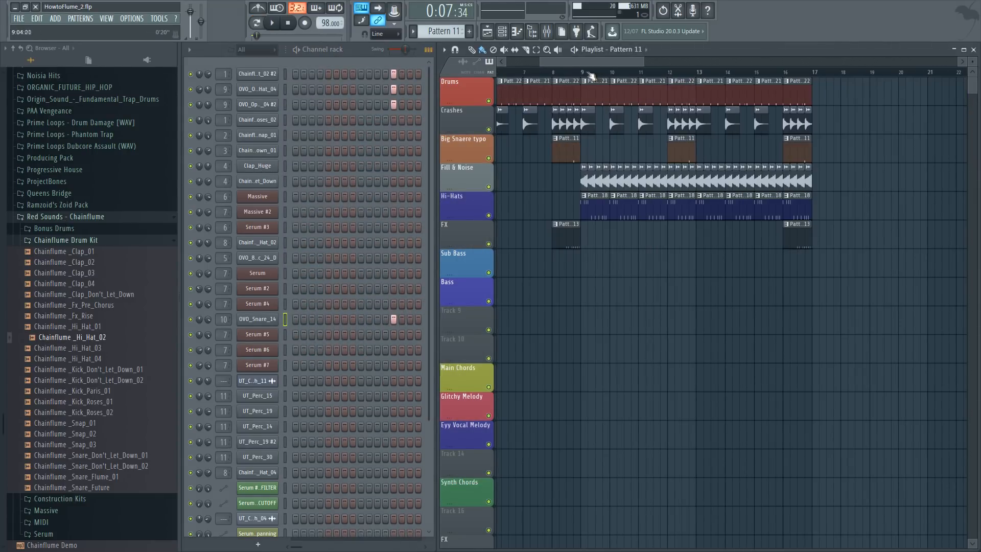
Step: Solo the Fill & Noise track and listen to its UT_Crash_04 clips from bar 9
click(587, 71)
click(580, 72)
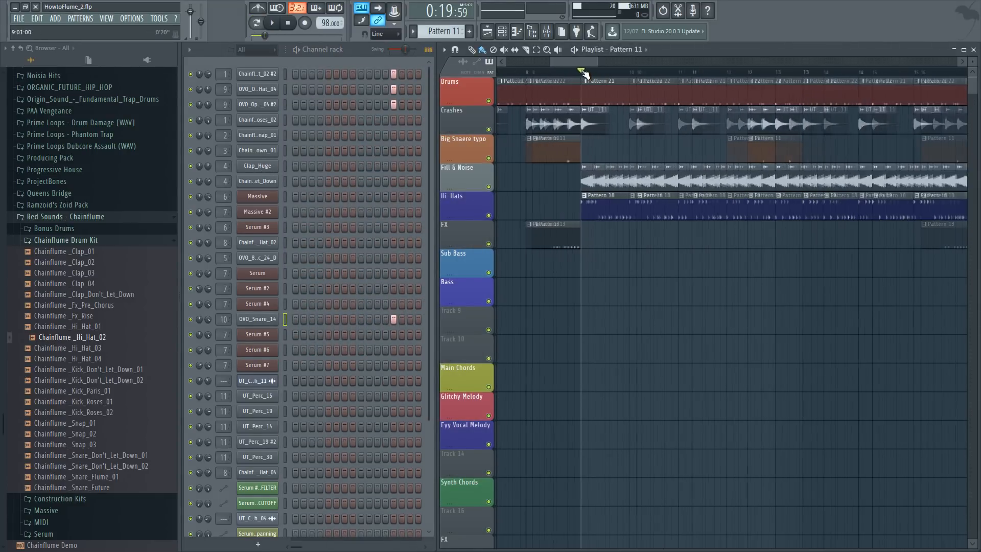
right_click(489, 187)
key(space)
scroll(585, 74, up, 2)
key(space)
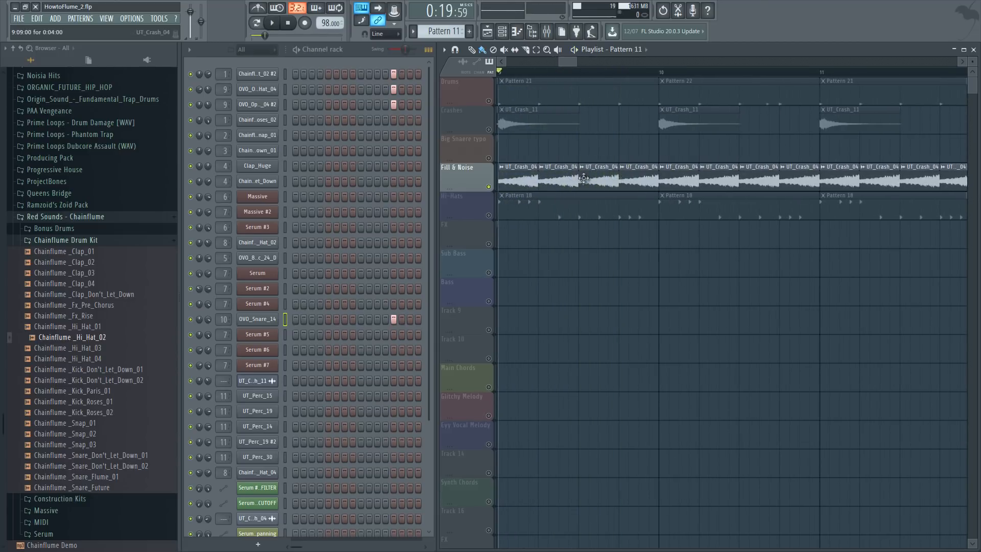
Step: Solo the Hi-Hats track and play its Pattern 18 clips from bar 9
right_click(489, 216)
drag(565, 62, 562, 62)
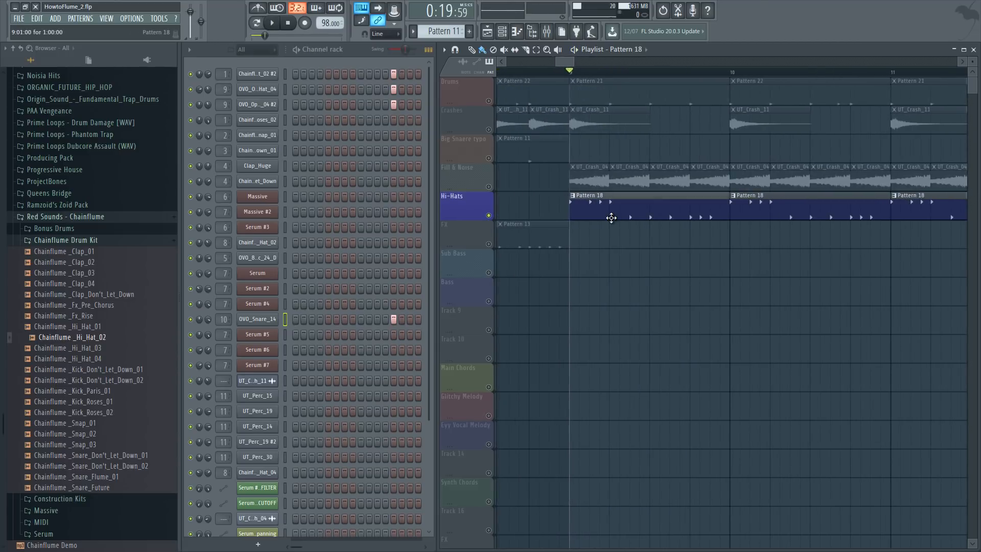
click(611, 216)
key(space)
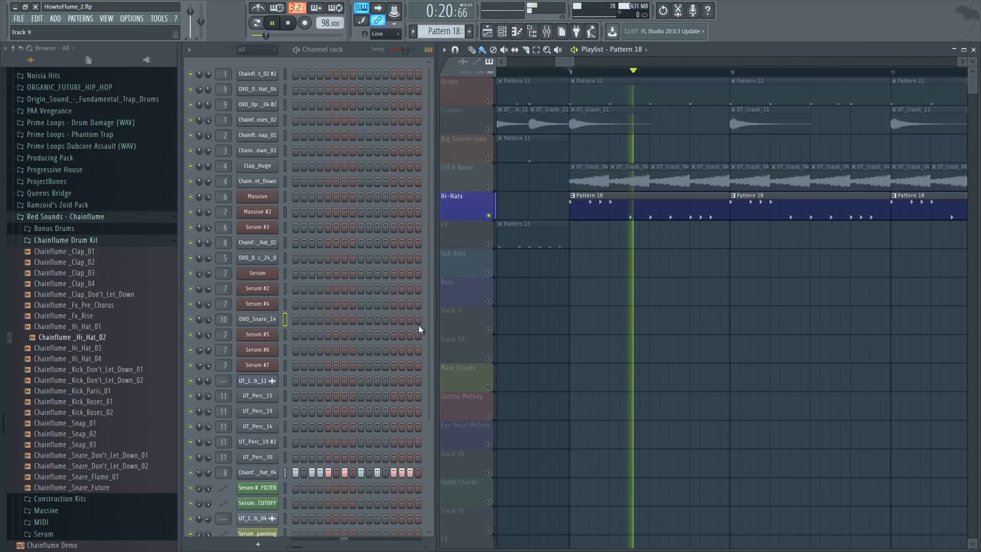
key(space)
Step: Examine and play the Chainflume _Hi_Hat_04 notes of Pattern 18 in the Piano roll, then close it
right_click(278, 472)
click(334, 427)
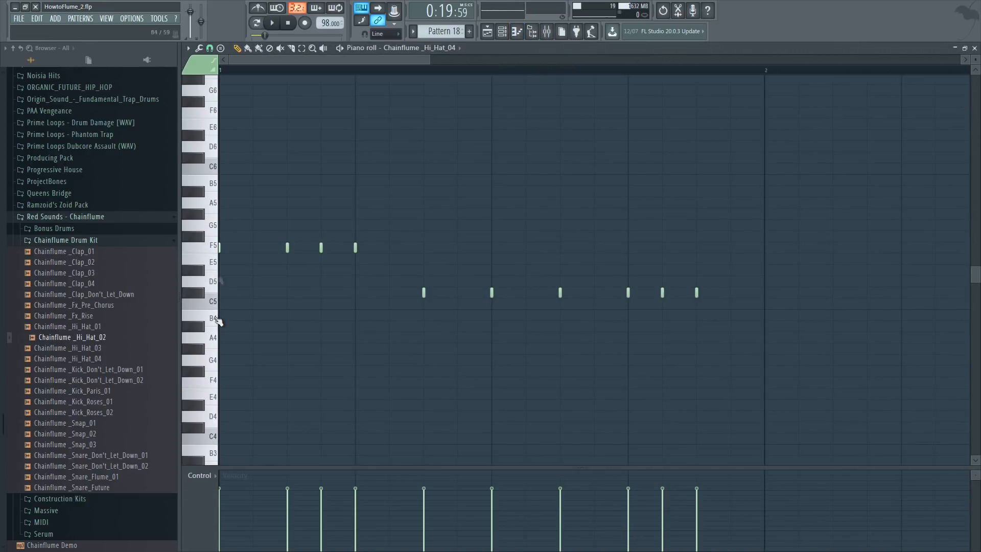
key(space)
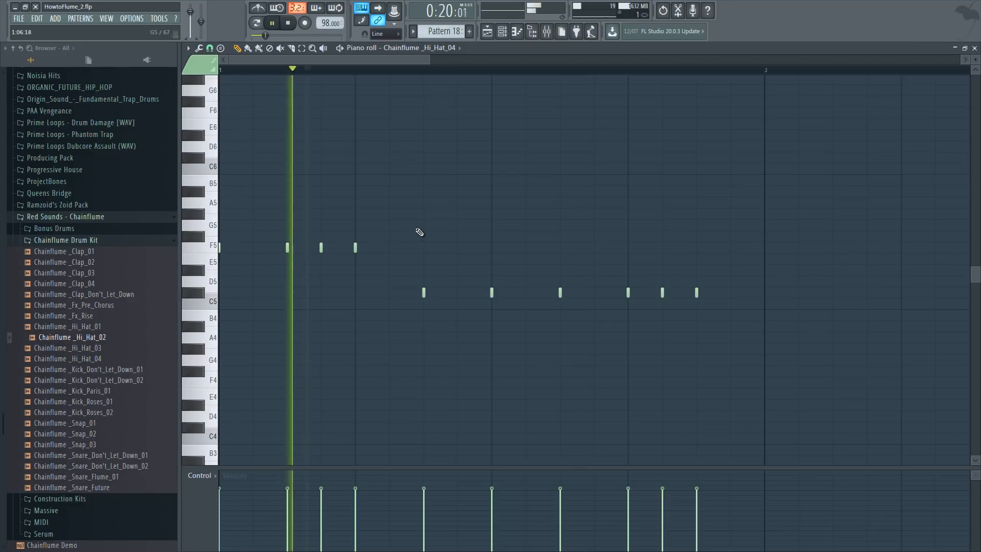
click(975, 48)
key(space)
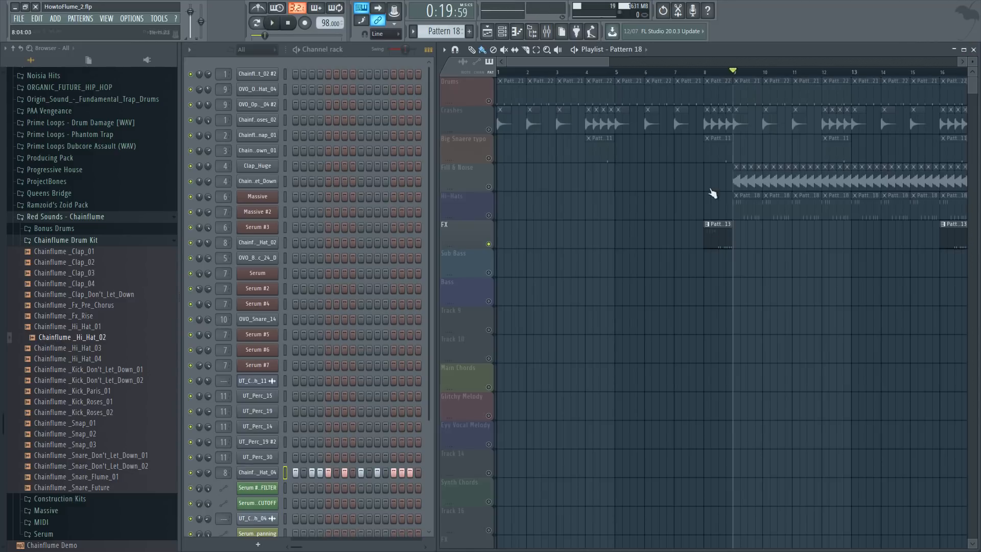
Step: Play the percussion fill in Pattern 13 from the FX track
click(722, 235)
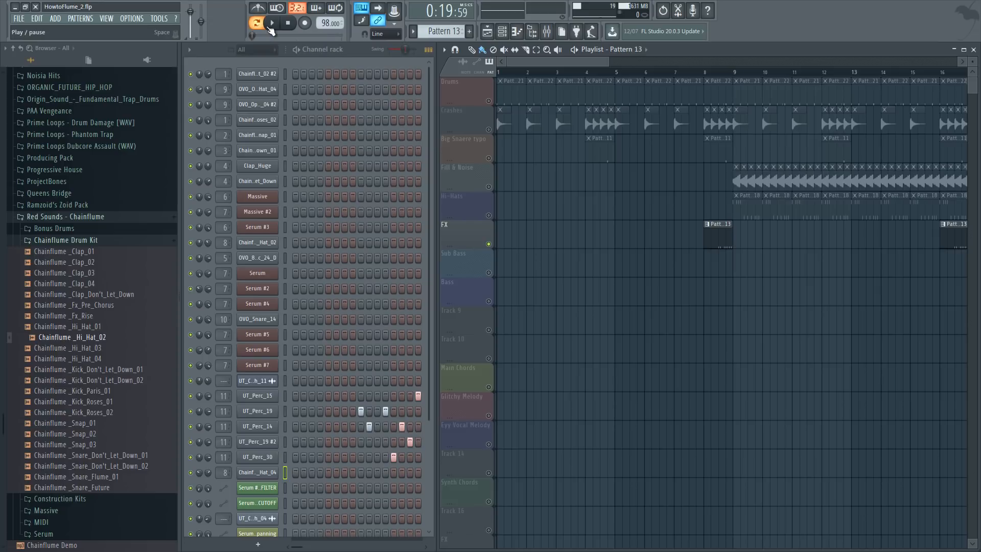
key(space)
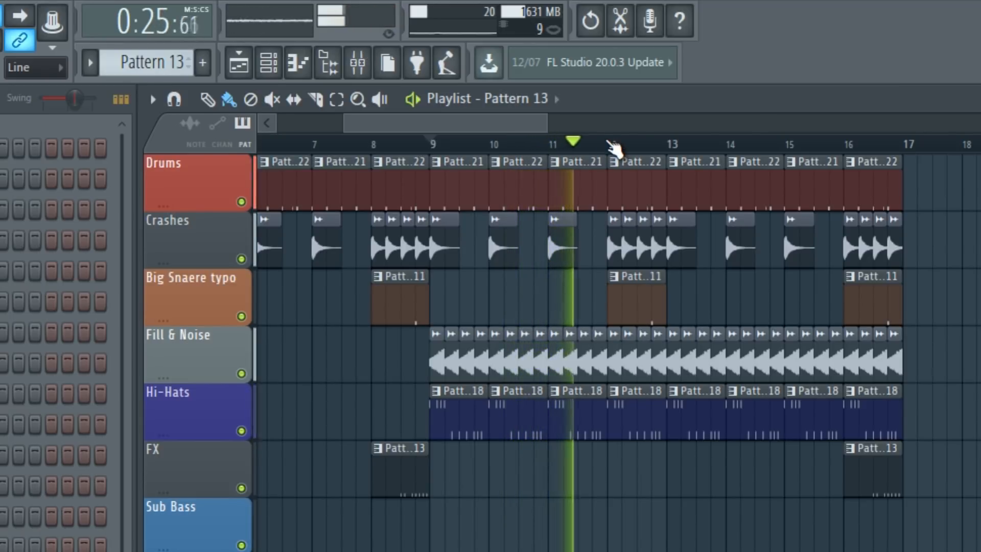
Step: Solo the FX track and play its UT_Crash_06 clips around bar 9
scroll(649, 145, up, 2)
drag(672, 173, 654, 172)
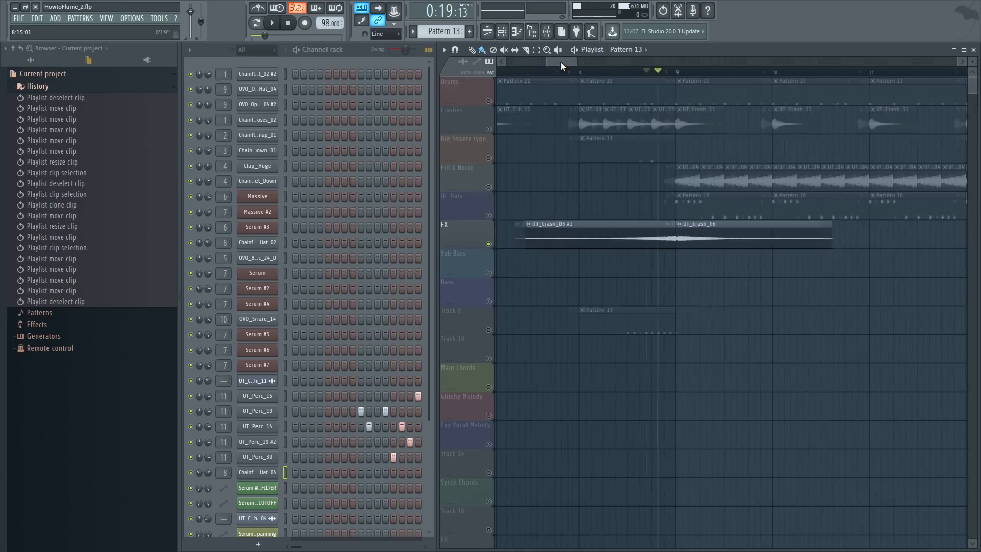
key(space)
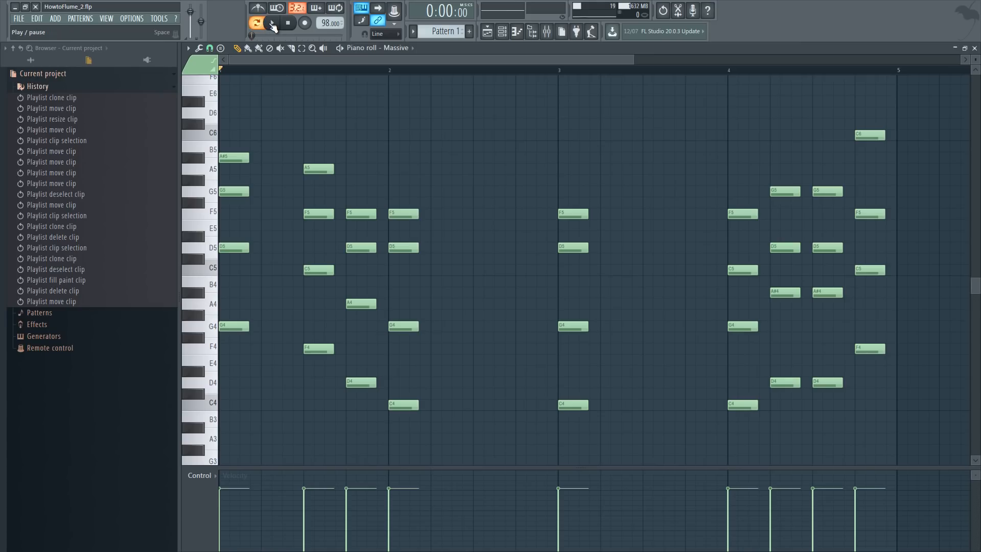
Step: Play the Massive chord notes of Pattern 1 in the Piano roll
click(273, 24)
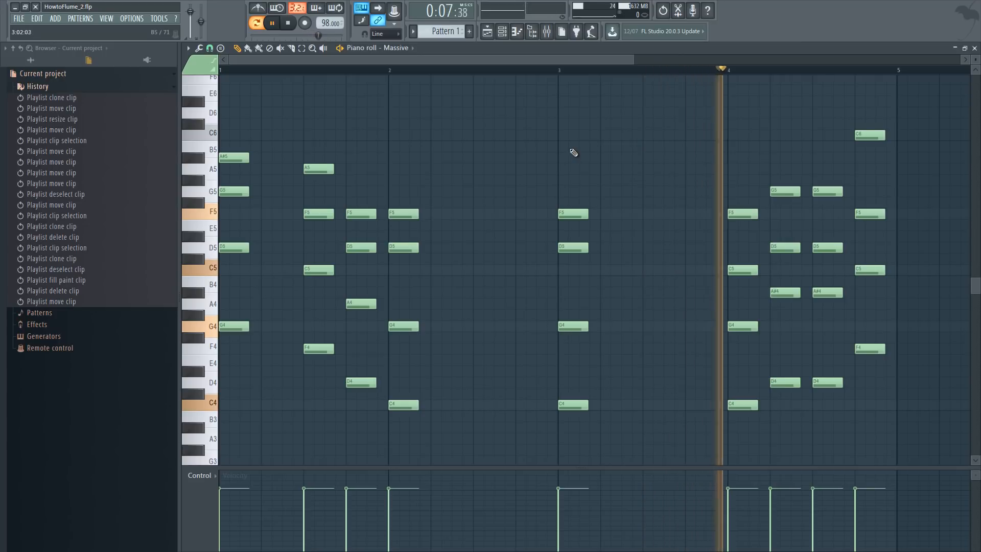
key(space)
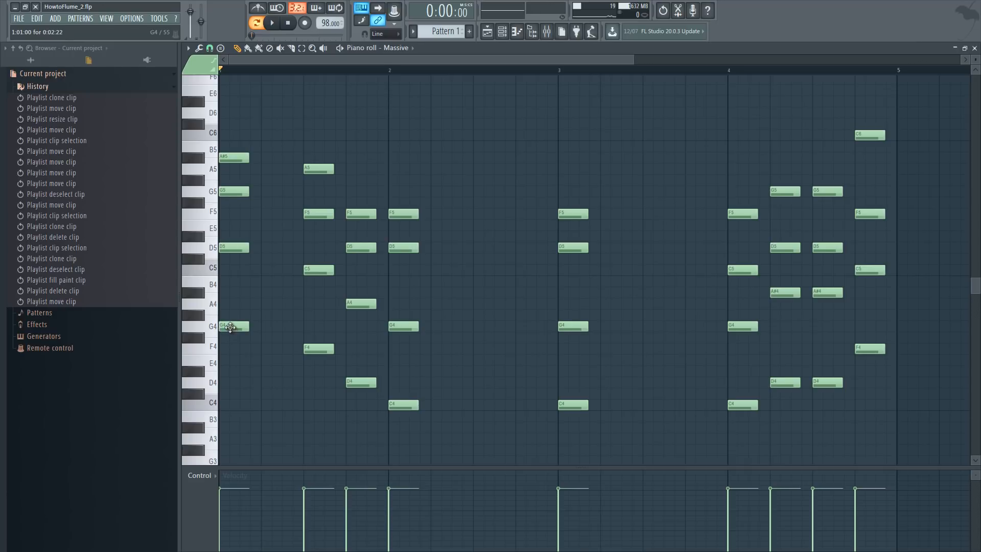
Step: Try an extra A#4 note in the first Massive chord of Pattern 1 and delete it again
click(222, 292)
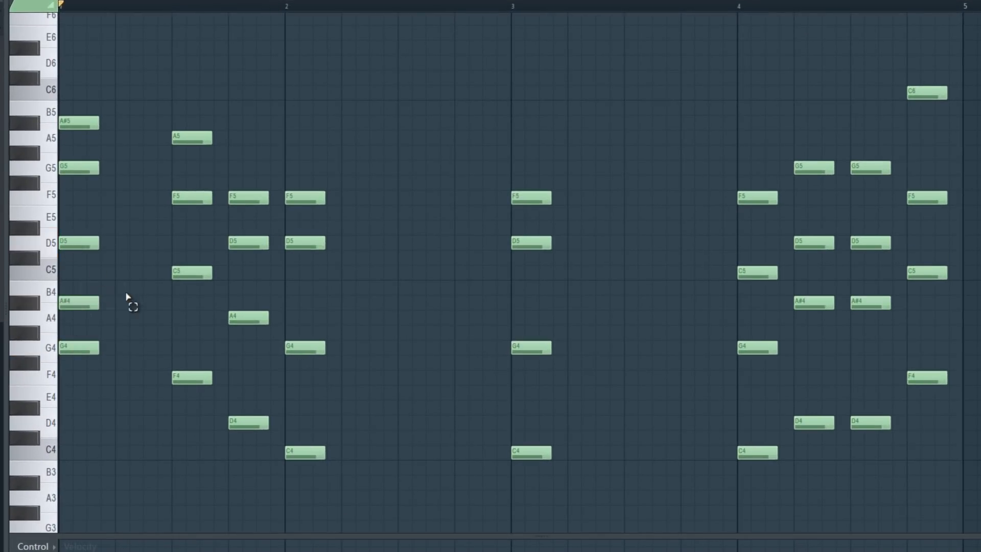
drag(127, 297, 52, 313)
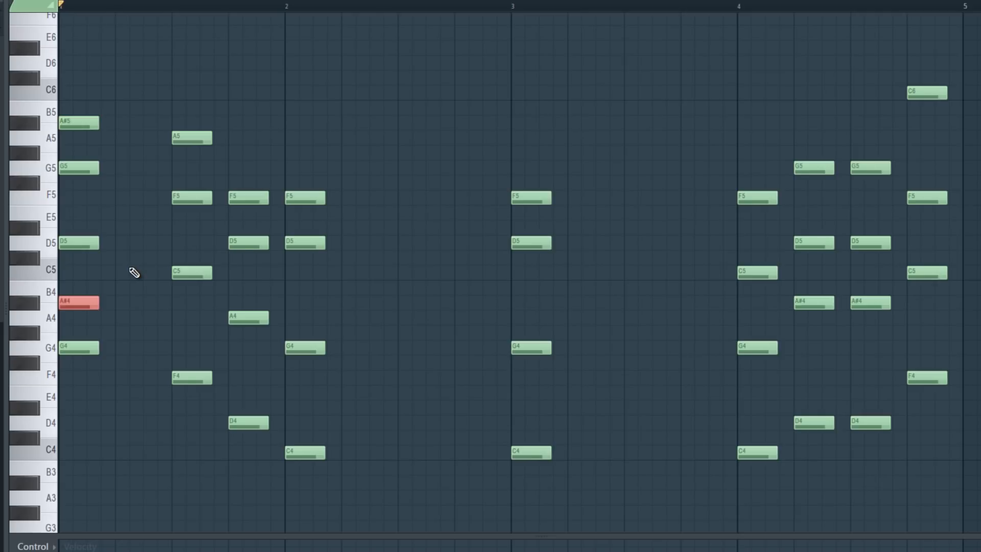
key(Delete)
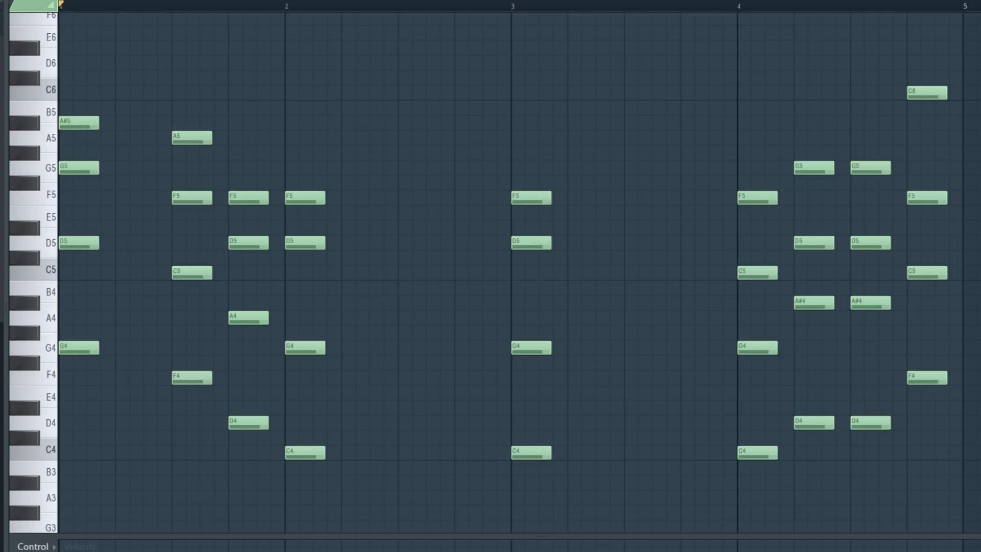
Step: Add an A#4 note to the first Massive chord and transpose it down one octave to A#3
click(82, 345)
click(66, 304)
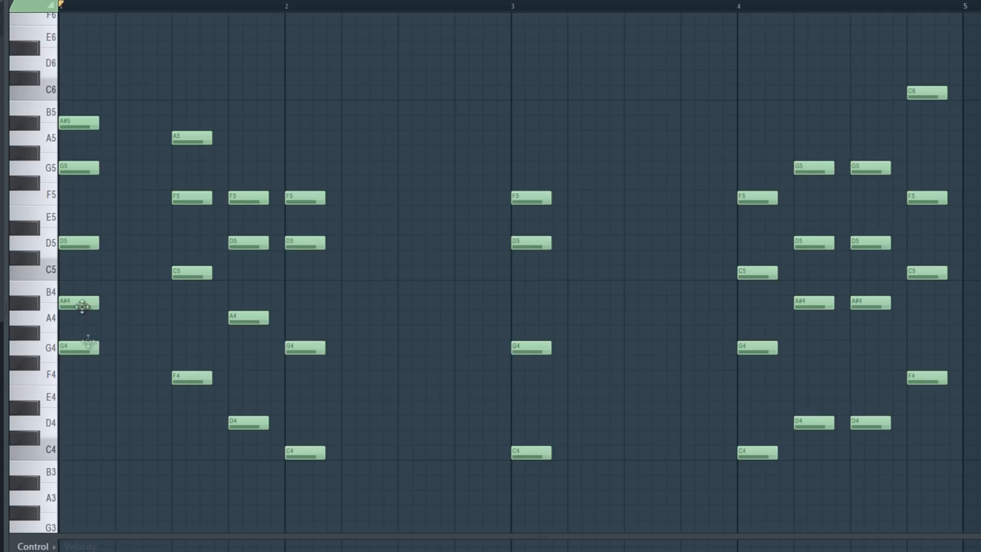
drag(115, 280, 4, 309)
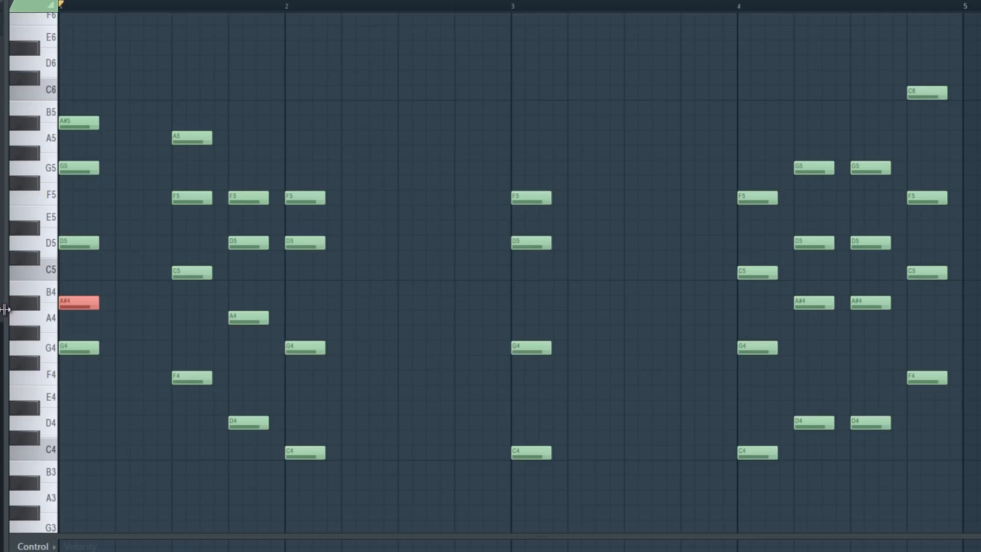
key(ctrl+Down)
key(ctrl+Down)
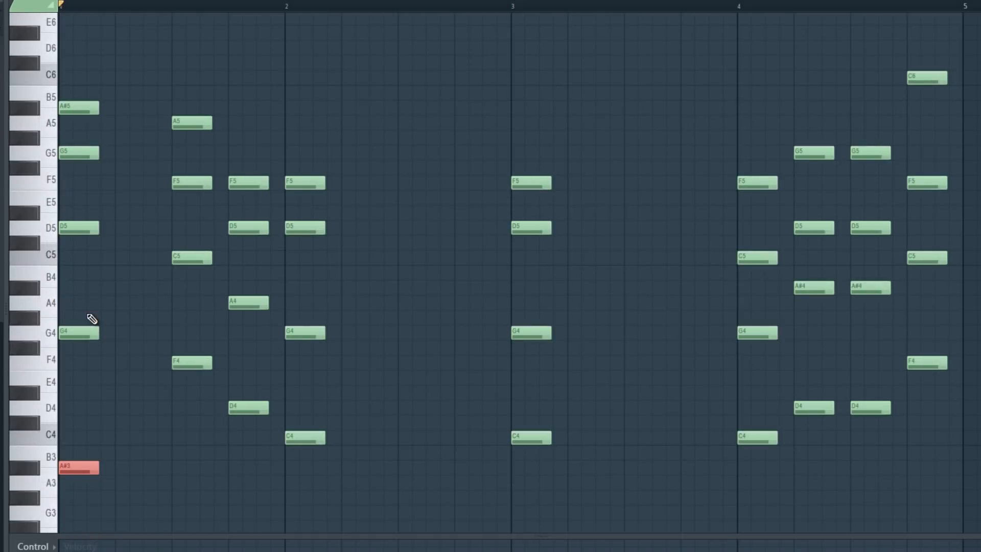
Step: Listen repeatedly to the Massive chord progression of Pattern 1 without the extra A# note
key(space)
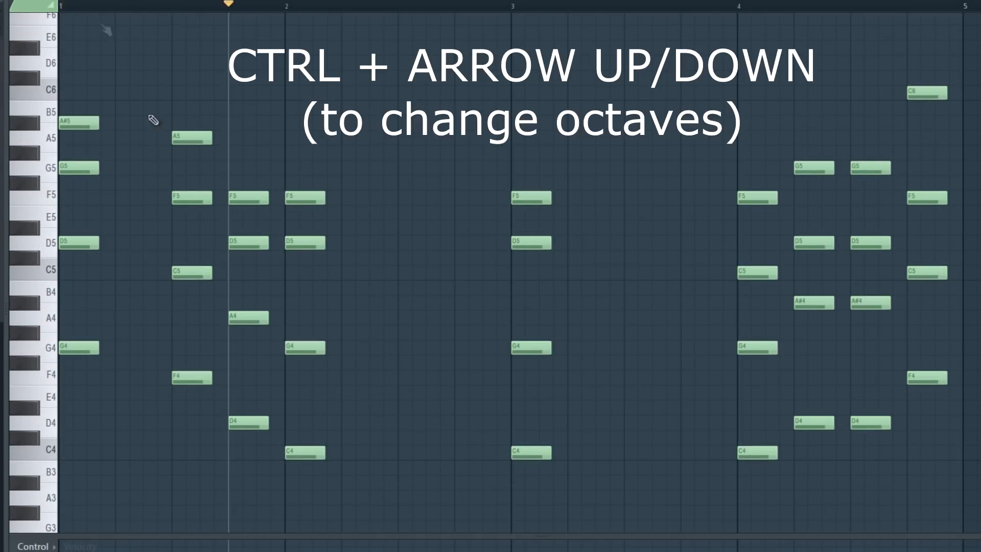
key(space)
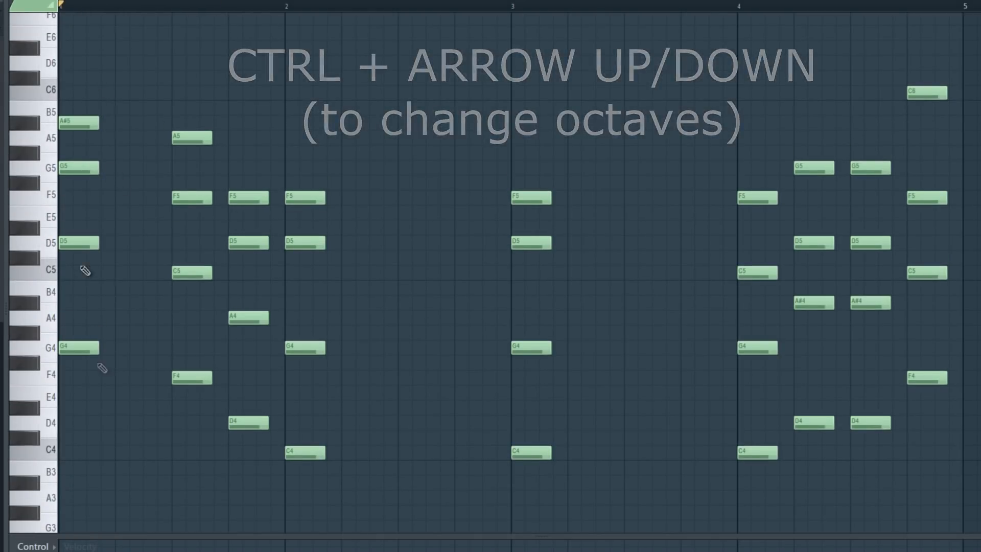
mouse_move(95, 129)
mouse_down()
mouse_move(83, 125)
mouse_move(82, 62)
mouse_move(73, 139)
mouse_move(77, 108)
mouse_move(77, 123)
mouse_up()
key(space)
key(space)
key(space)
key(space)
key(space)
key(space)
key(space)
key(space)
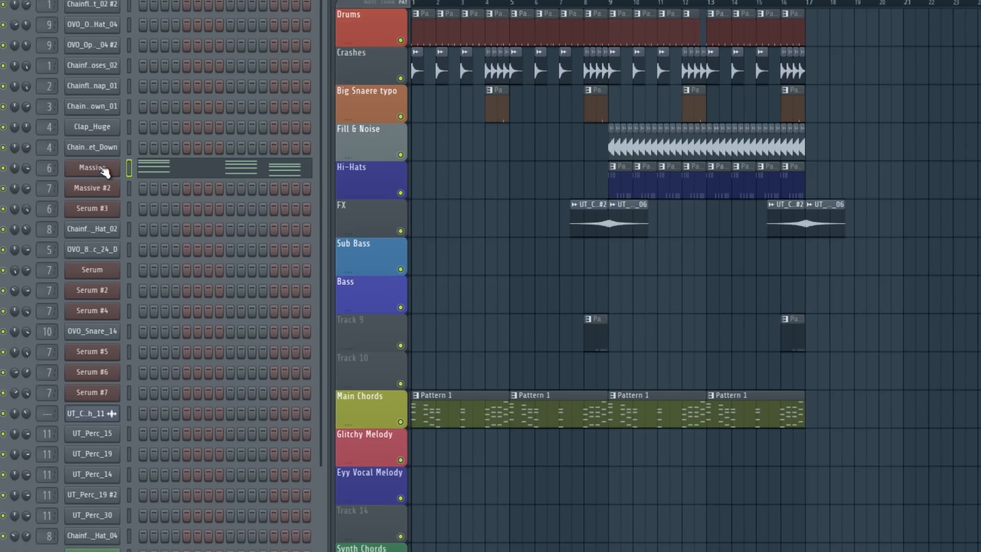
Step: Examine the Massive channel's Chainflume Keys preset and the LFOTool effect on mixer Insert 6
click(103, 169)
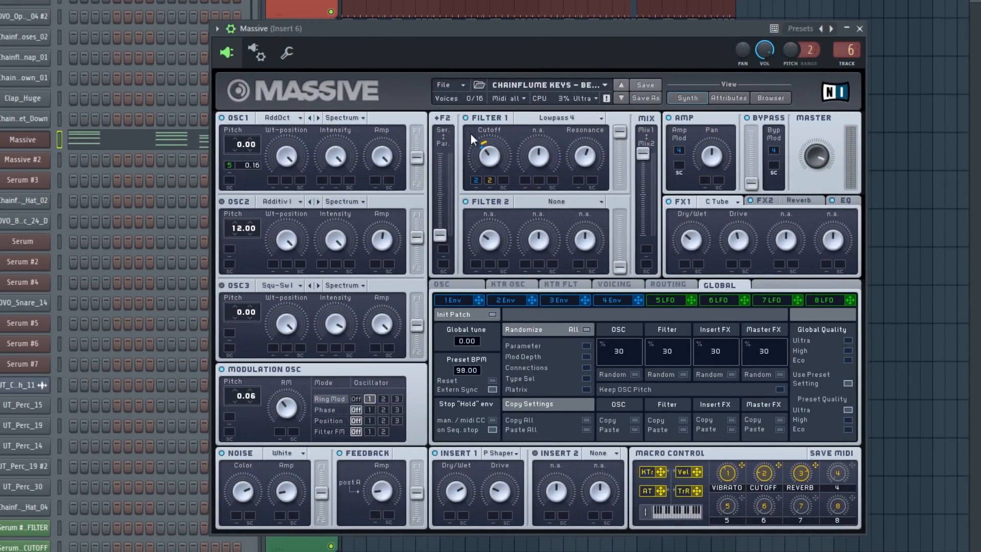
click(556, 86)
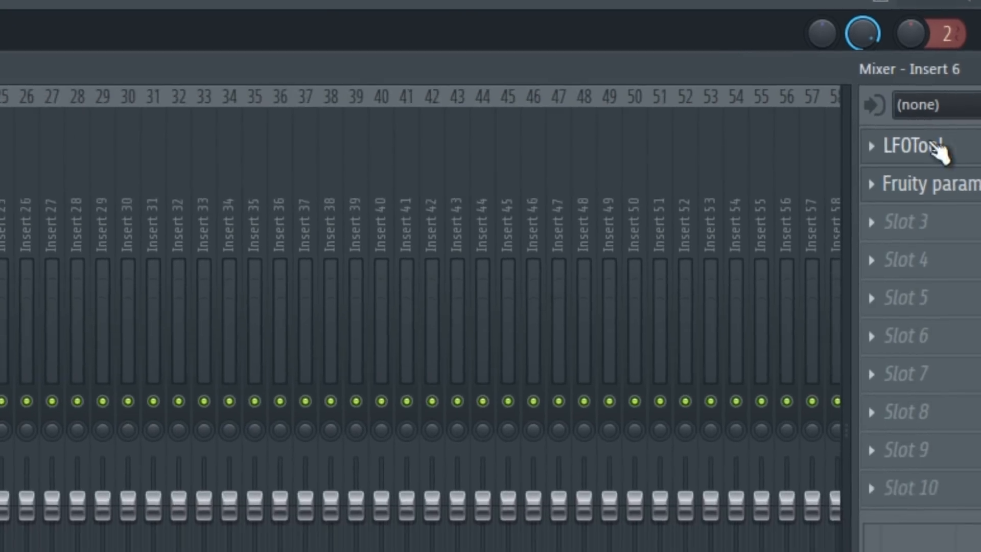
click(939, 151)
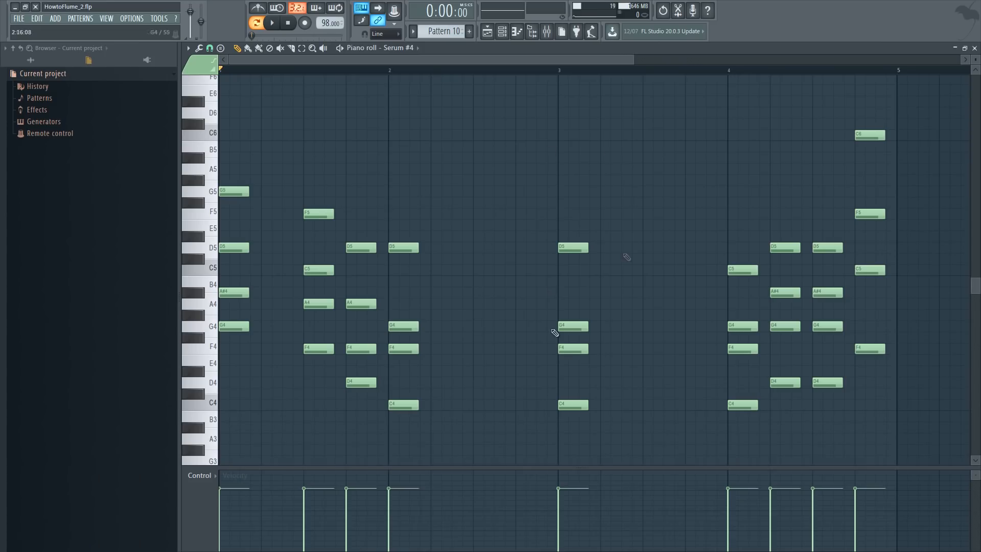
Step: Play the Serum #4 chords of Pattern 10 in the Piano roll and close it
click(272, 23)
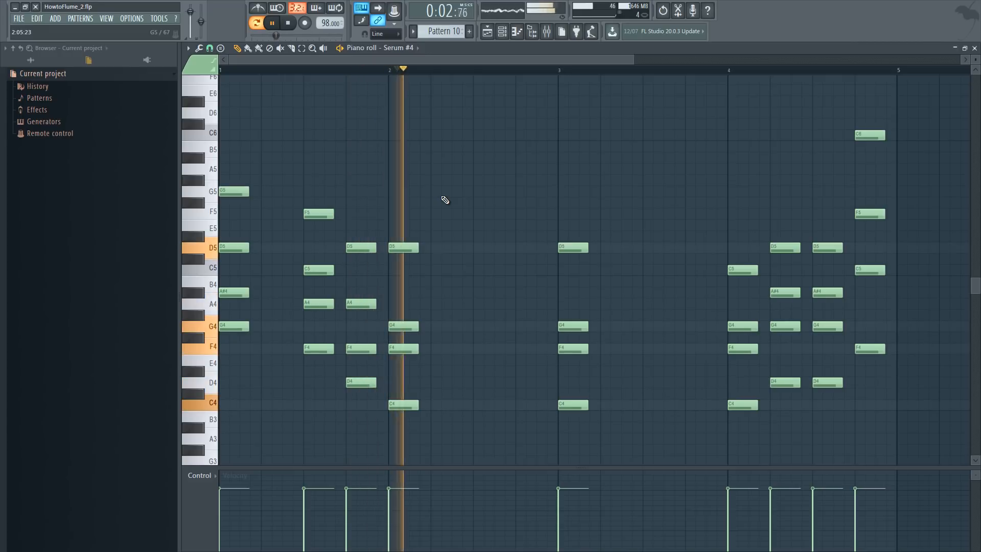
key(space)
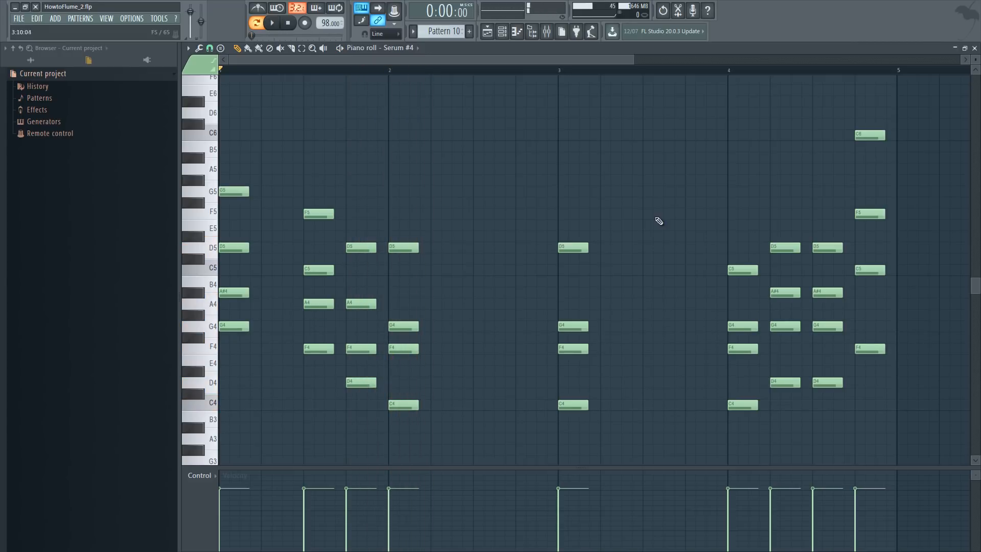
click(975, 48)
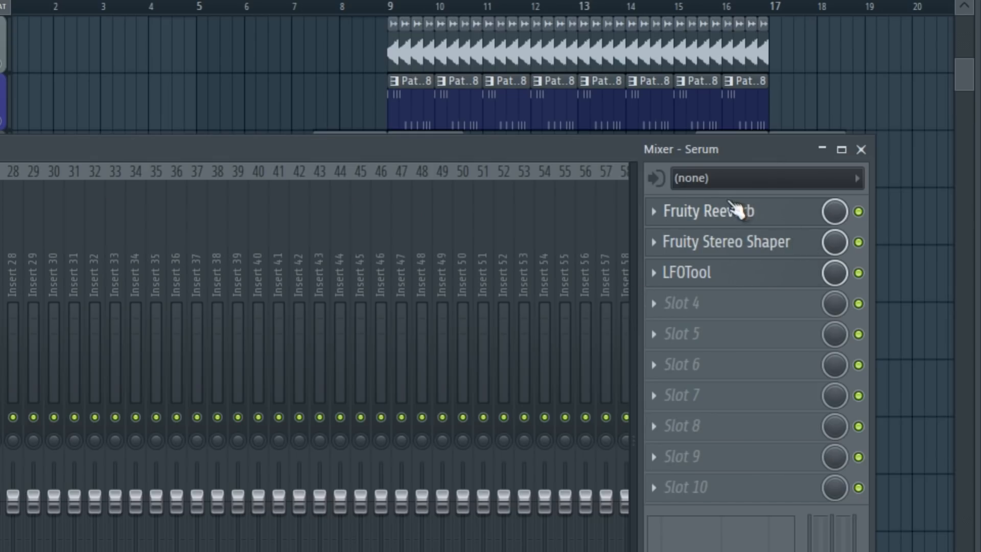
Step: Examine the Fruity Reeverb and LFOTool effects on the Serum mixer track
click(735, 212)
drag(466, 129, 466, 130)
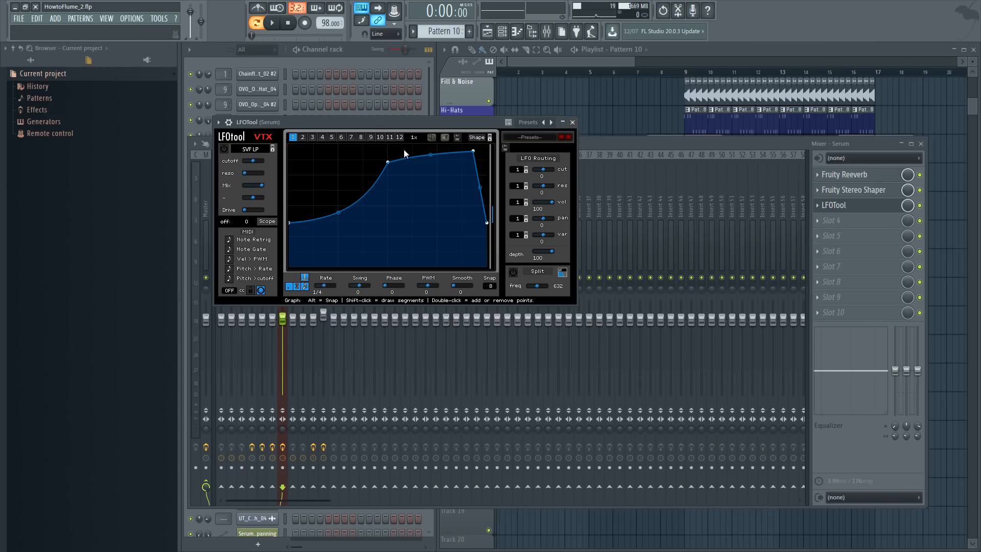
click(562, 123)
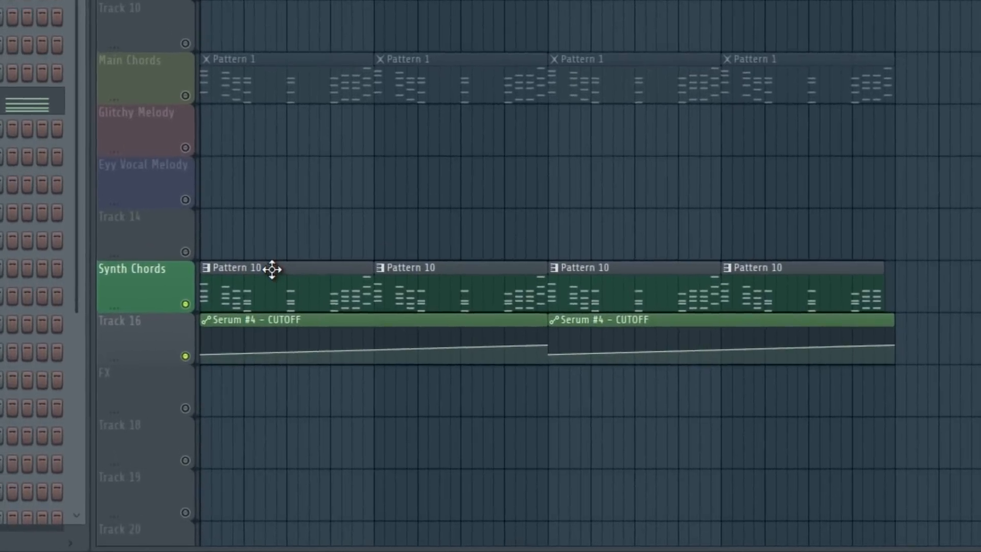
Step: Play the Synth Chords with their Serum #4 - CUTOFF automation, and the full arrangement from bar 9
key(space)
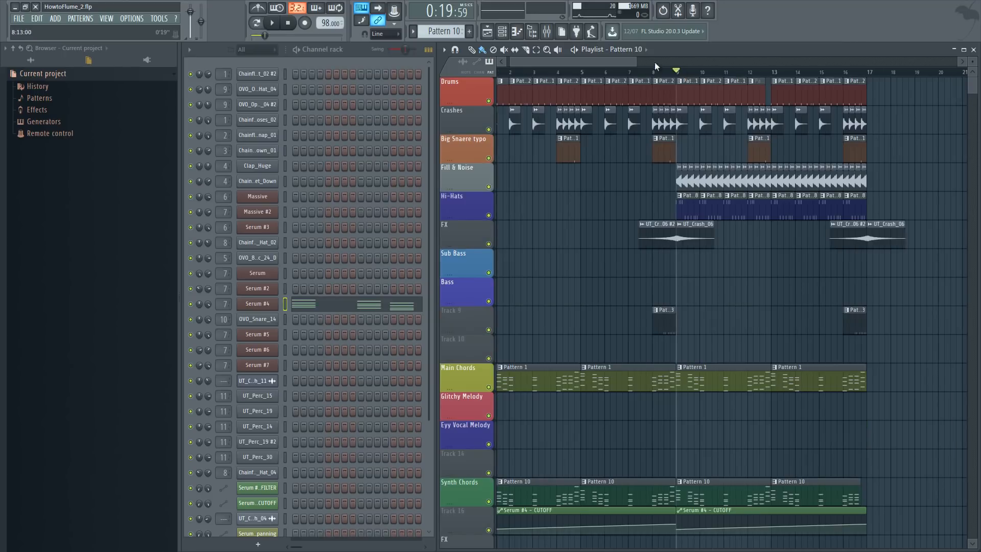
drag(620, 62, 639, 63)
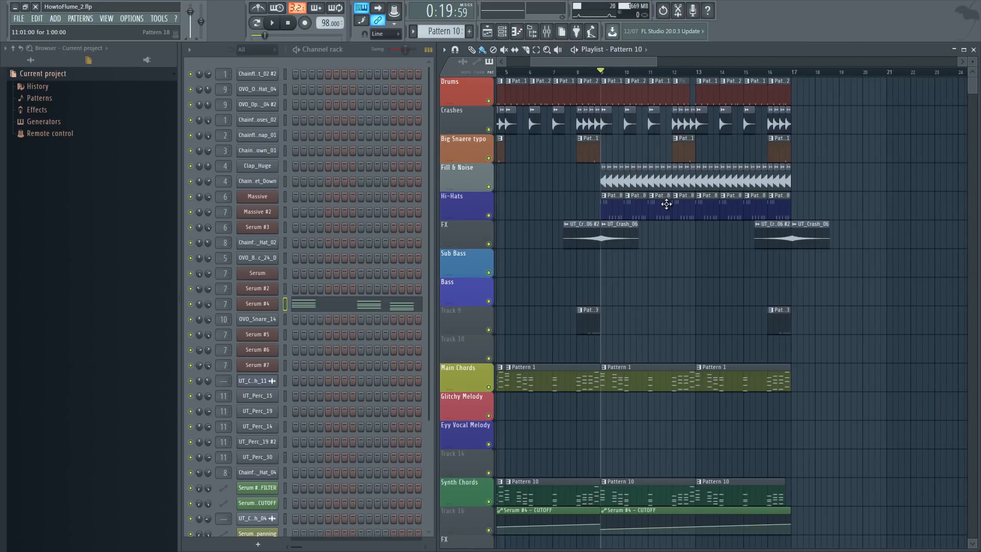
key(space)
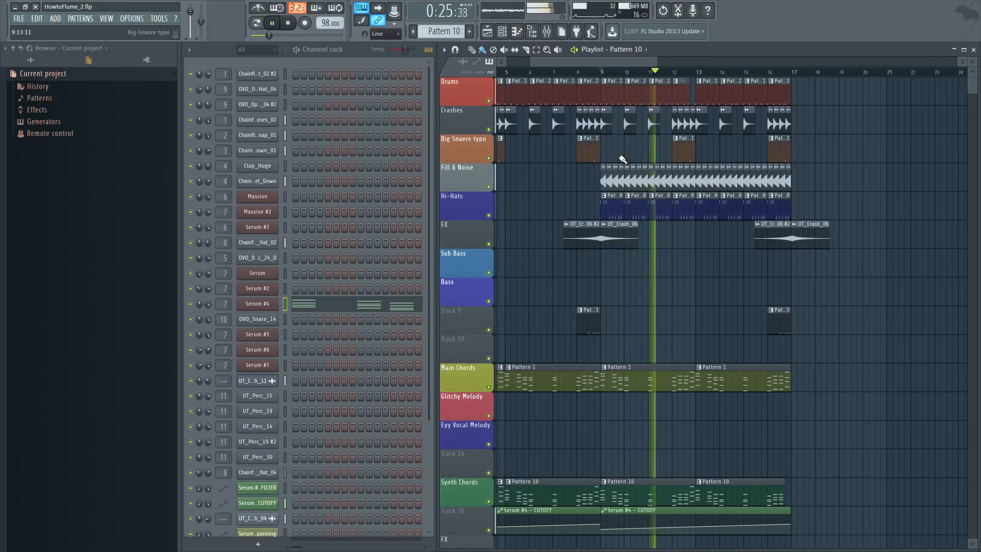
key(space)
Step: Preview the OVO_808c_24_D sample in its channel settings and close them
click(555, 367)
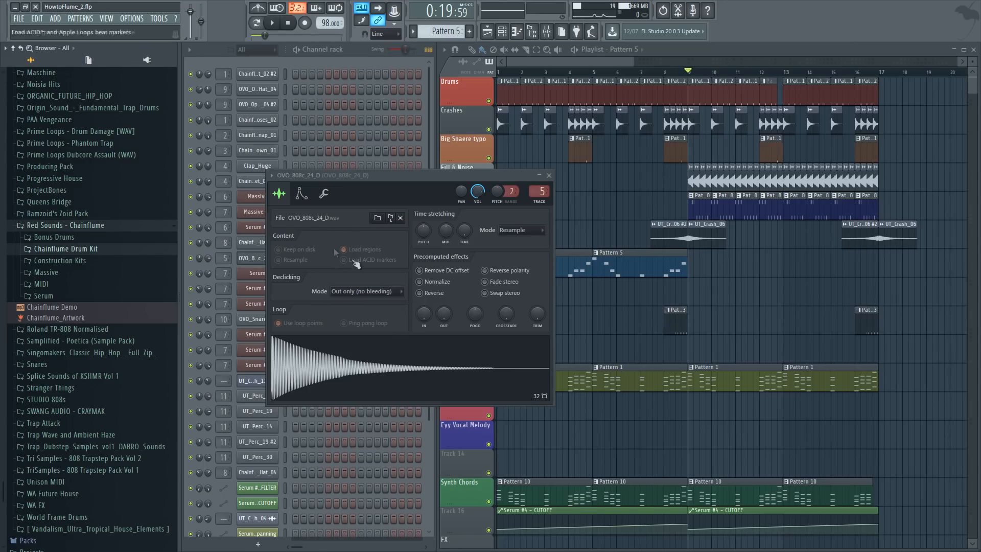
drag(301, 225, 363, 371)
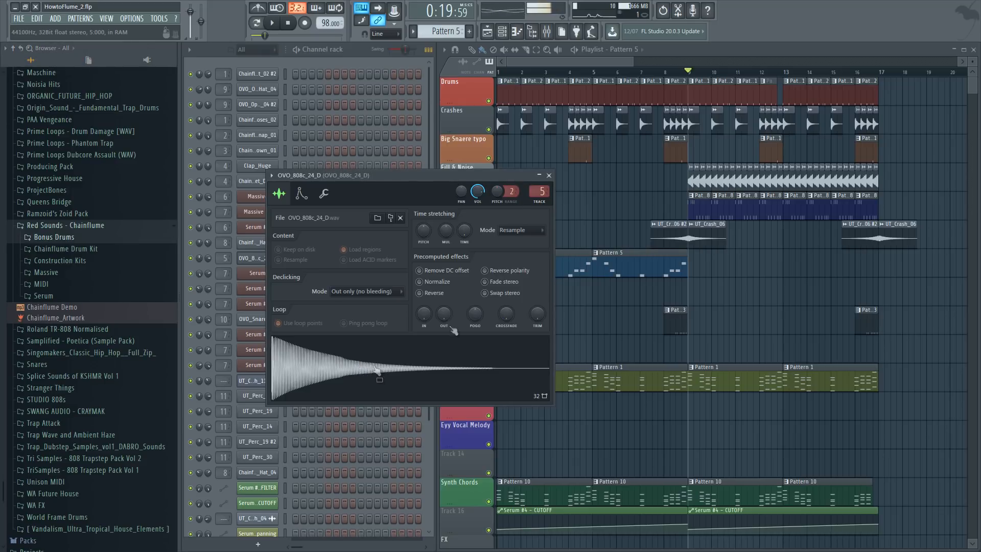
click(549, 175)
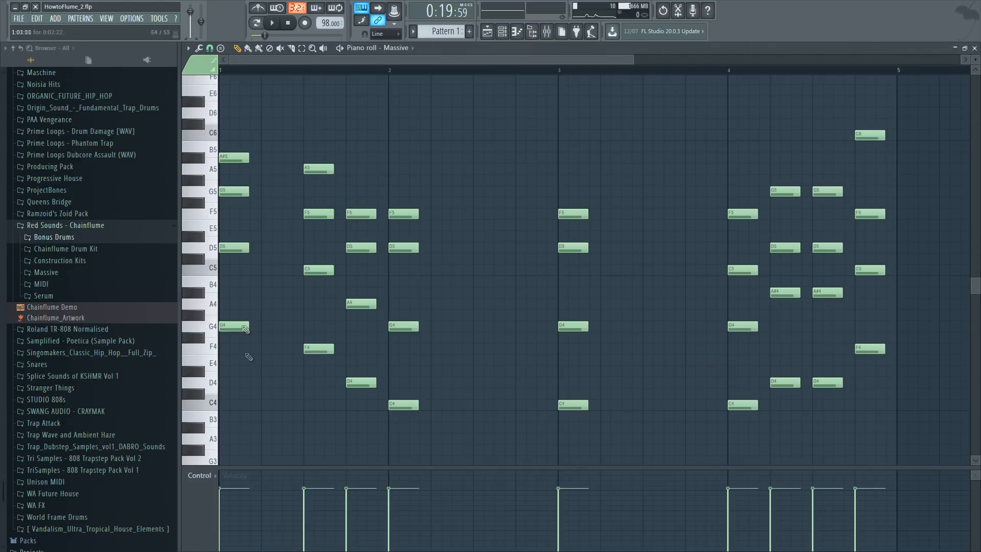
Step: Select the lowest notes of the Massive chords in Pattern 1, from G4 through F4 and D4 to the C4 notes
ctrl+click(240, 327)
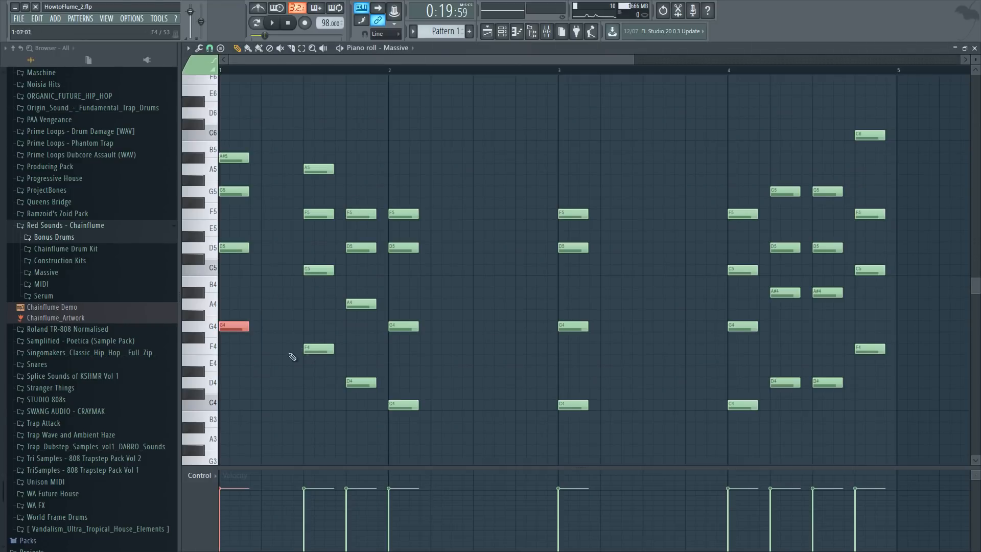
ctrl+click(318, 349)
ctrl+click(361, 382)
ctrl+click(404, 404)
ctrl+click(573, 405)
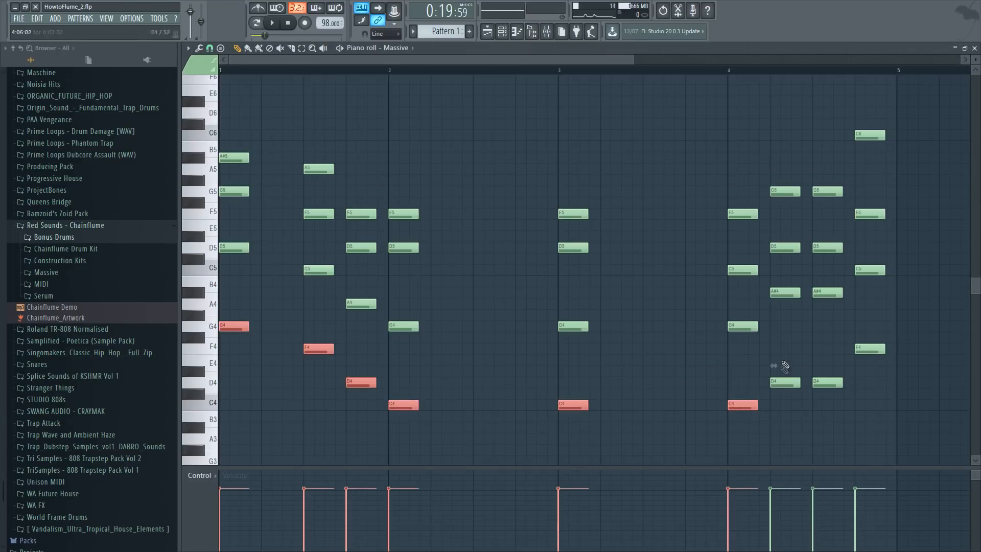
click(844, 372)
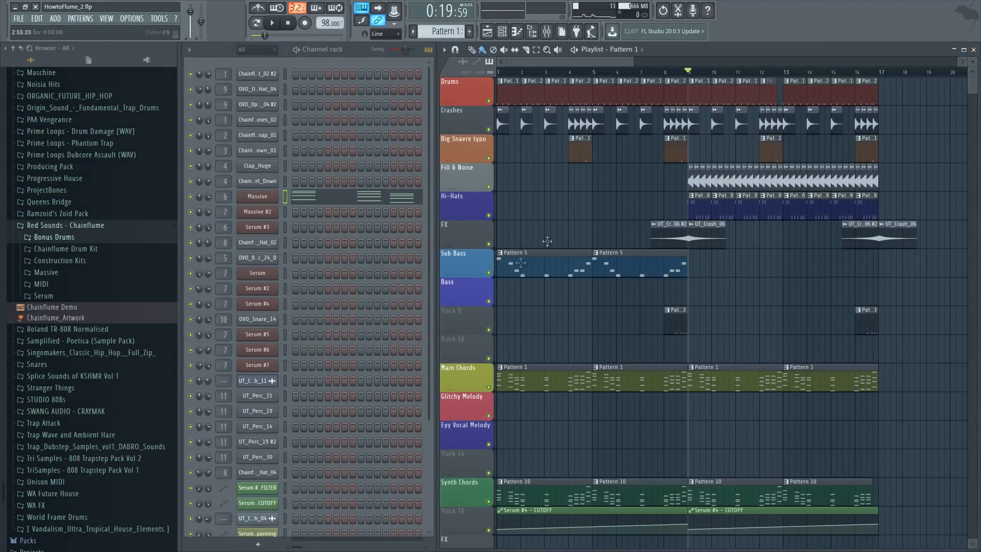
Step: Examine and play the OVO_808c_24_D sub bass notes of Pattern 5 in the Piano roll, closing it when finished
click(521, 262)
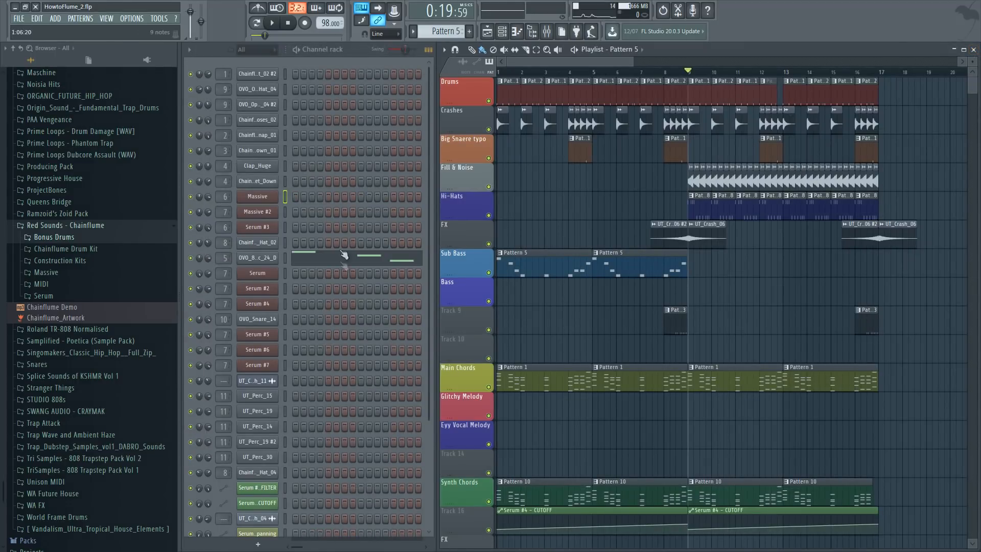
click(342, 262)
key(l)
key(space)
scroll(321, 74, down, 2)
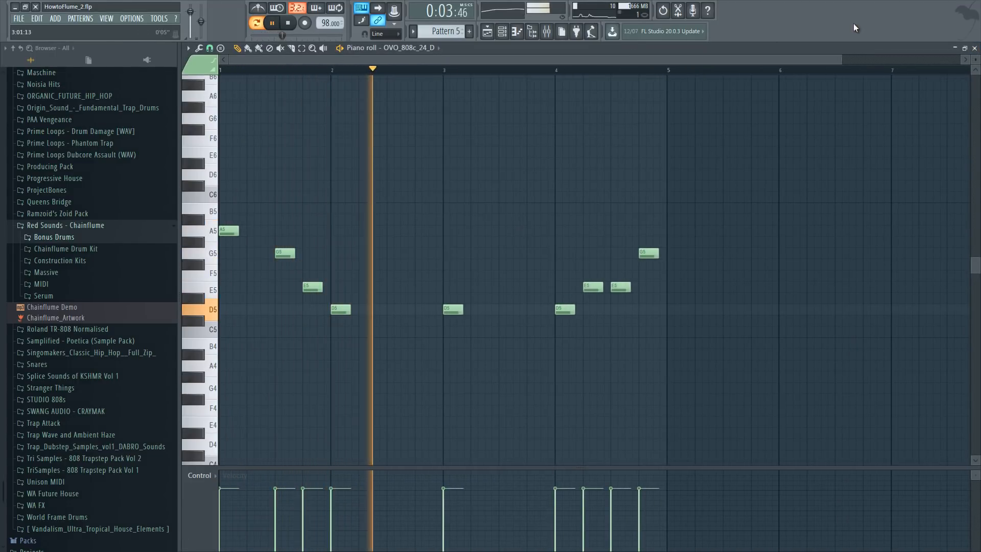
key(space)
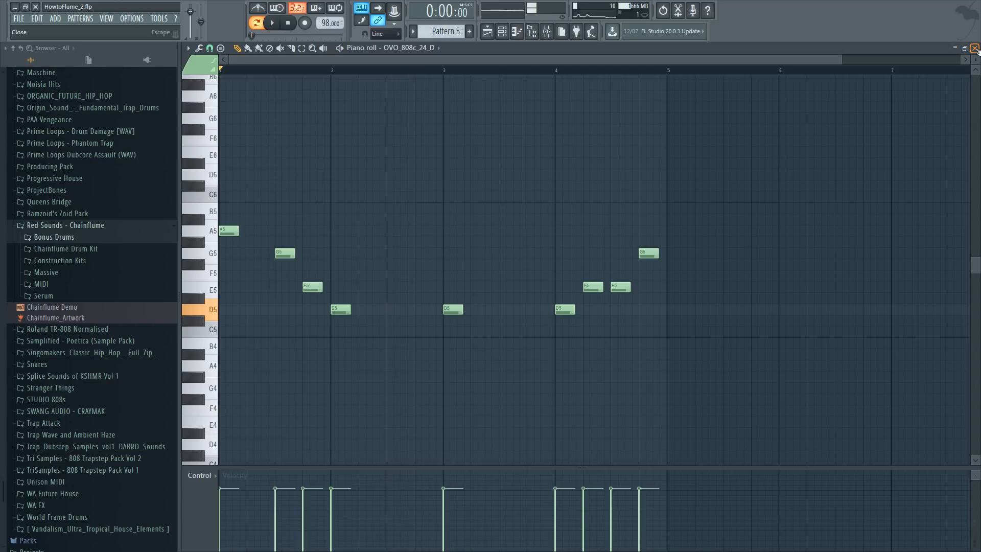
click(975, 49)
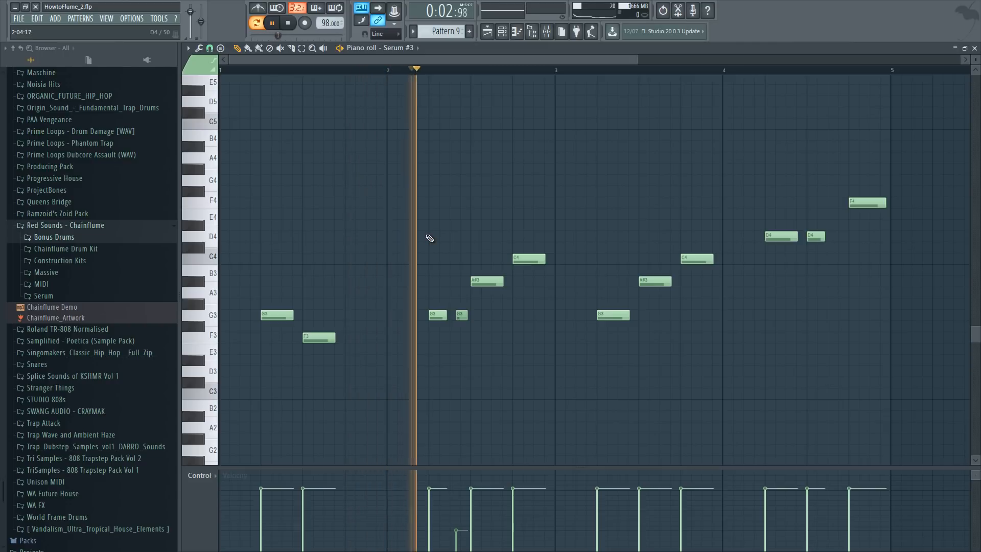
Step: Listen to the Serum #3 bass notes of Pattern 9 in the Piano roll
key(space)
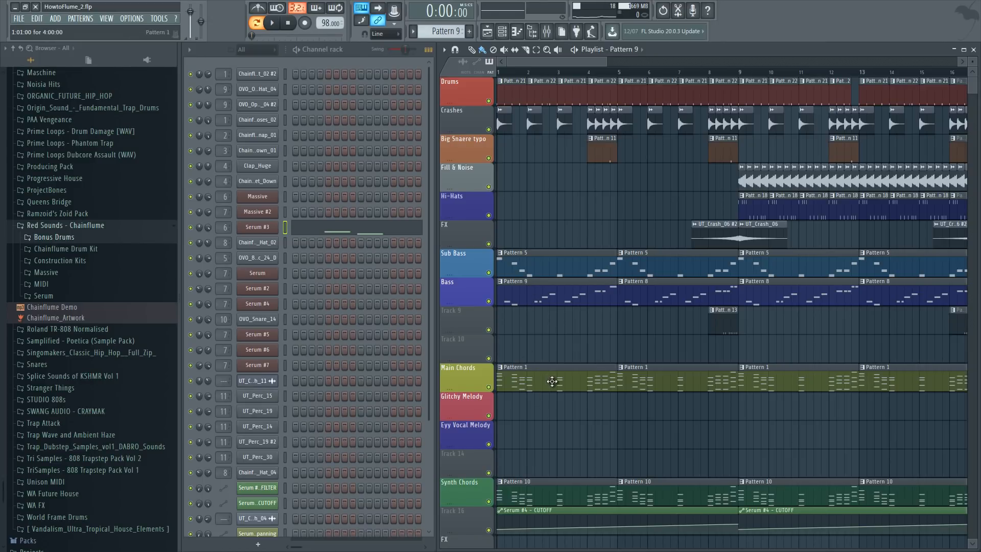
Step: Review and play the Serum #3 bass notes of Pattern 8 in the Piano roll
key(l)
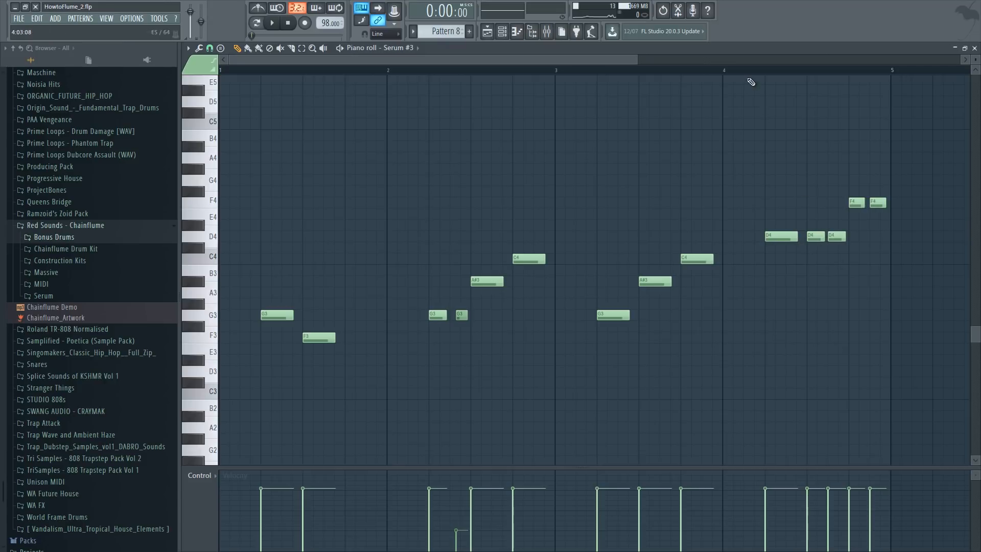
drag(622, 61, 655, 62)
key(space)
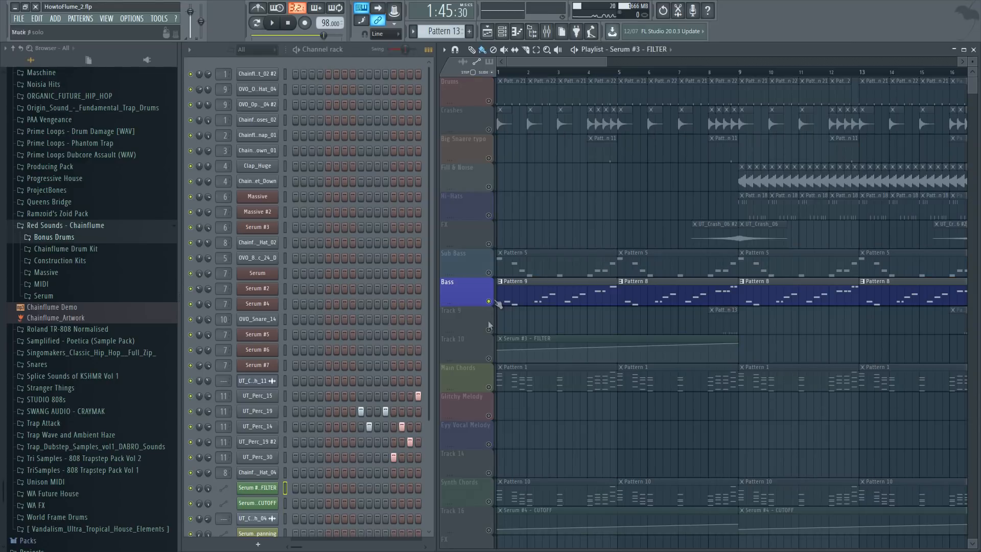
Step: Unmute the Serum #3 - FILTER automation track beside the soloed Bass track and listen to playback from bar 3 and around bar 8
click(489, 358)
drag(707, 73, 558, 72)
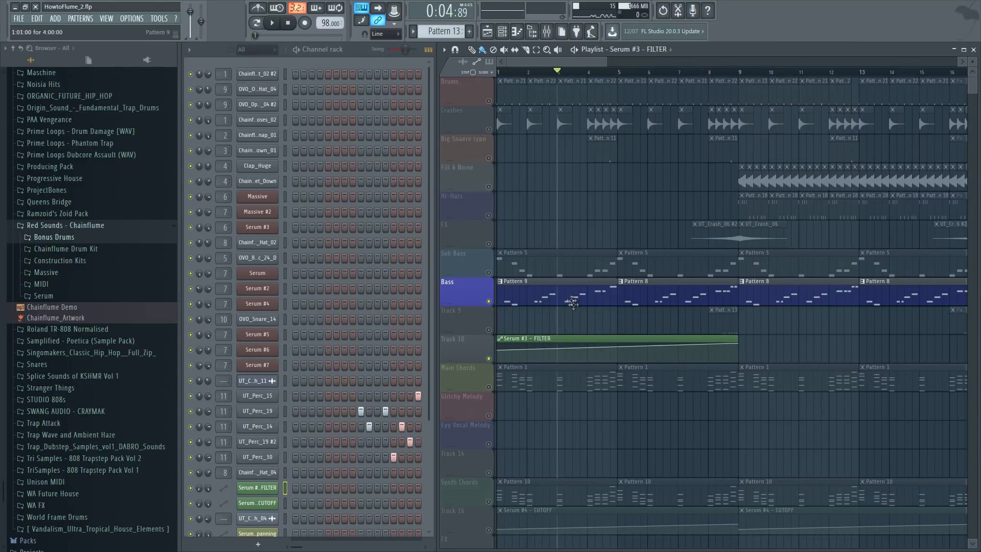
key(space)
click(713, 72)
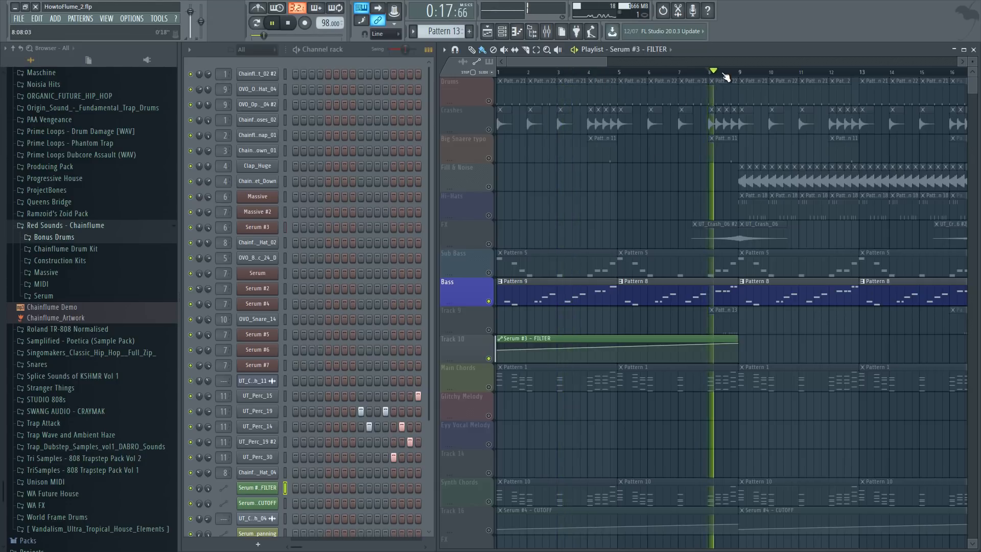
key(space)
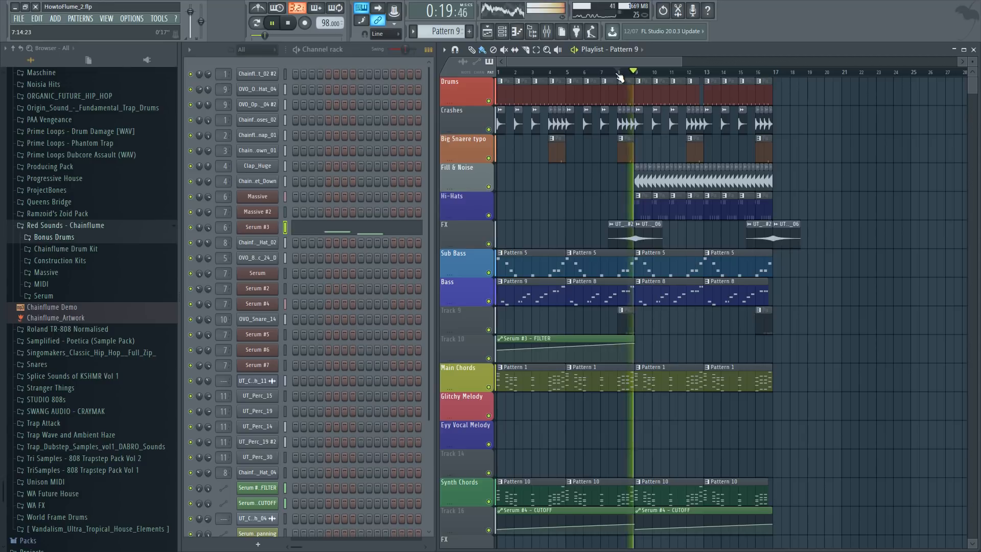
key(space)
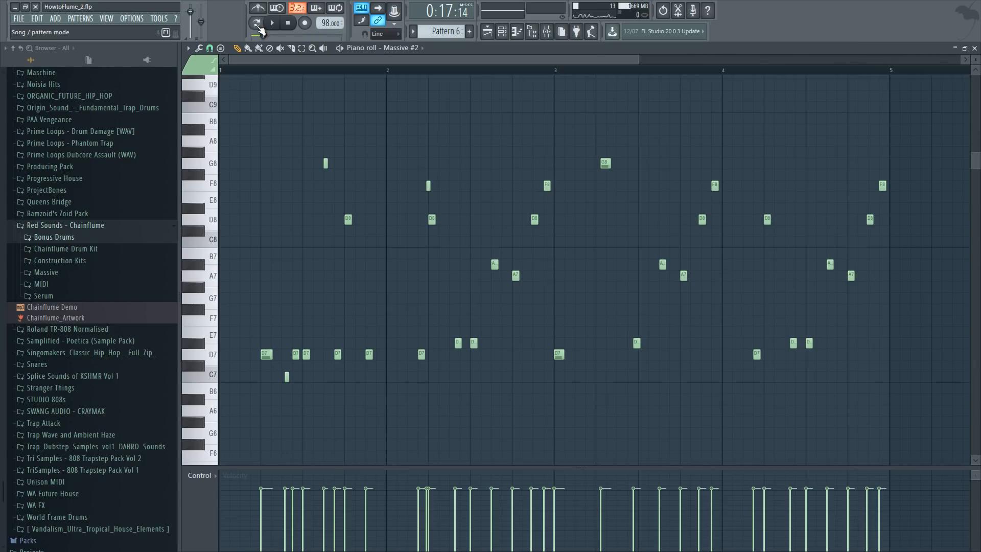
Step: Play the Massive #2 melody of Pattern 6 in pattern mode from the Piano roll, stopping it near the end
click(258, 25)
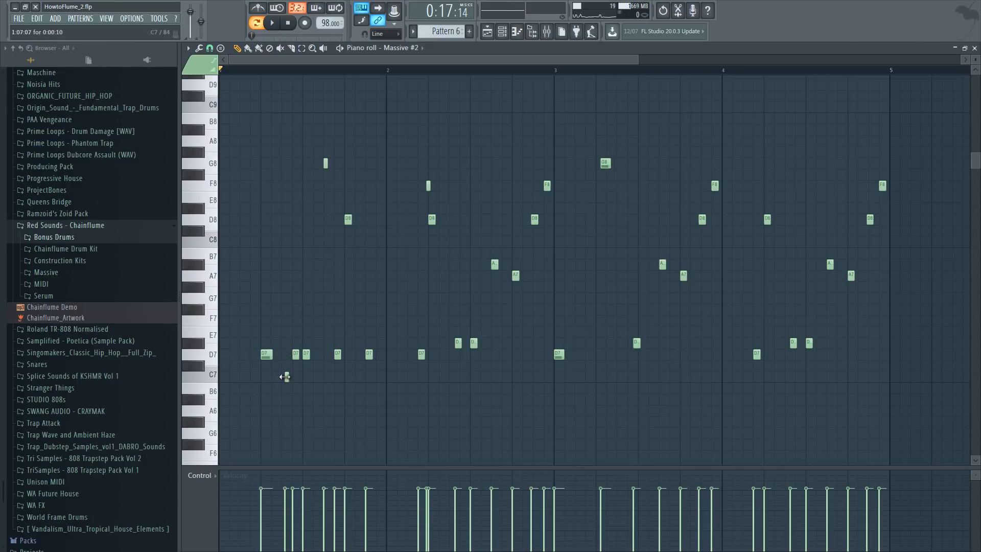
click(274, 24)
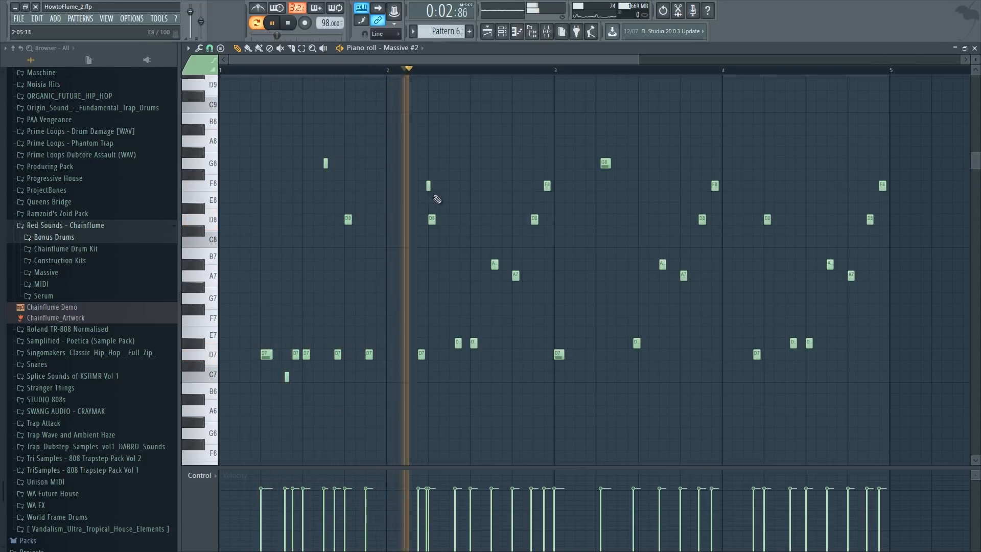
drag(511, 59, 581, 76)
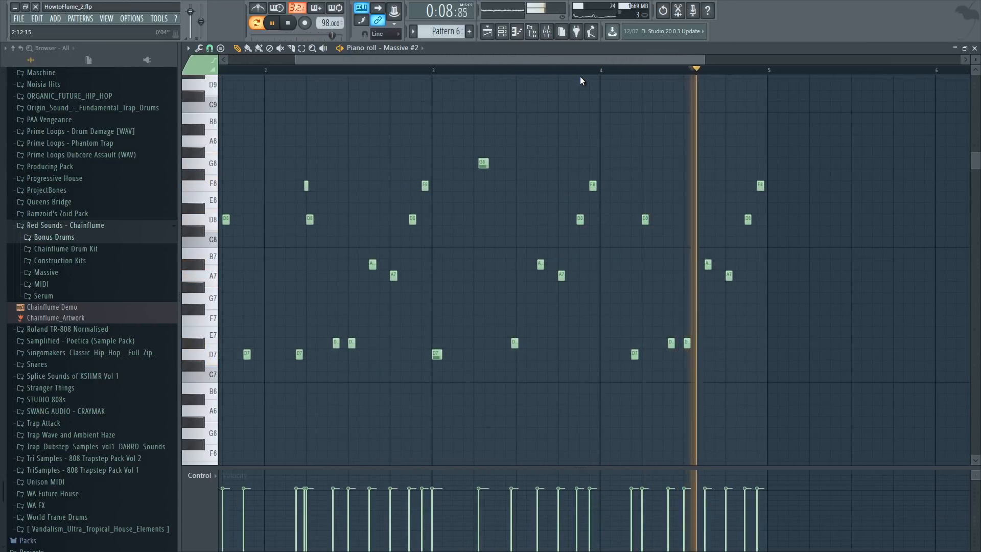
key(space)
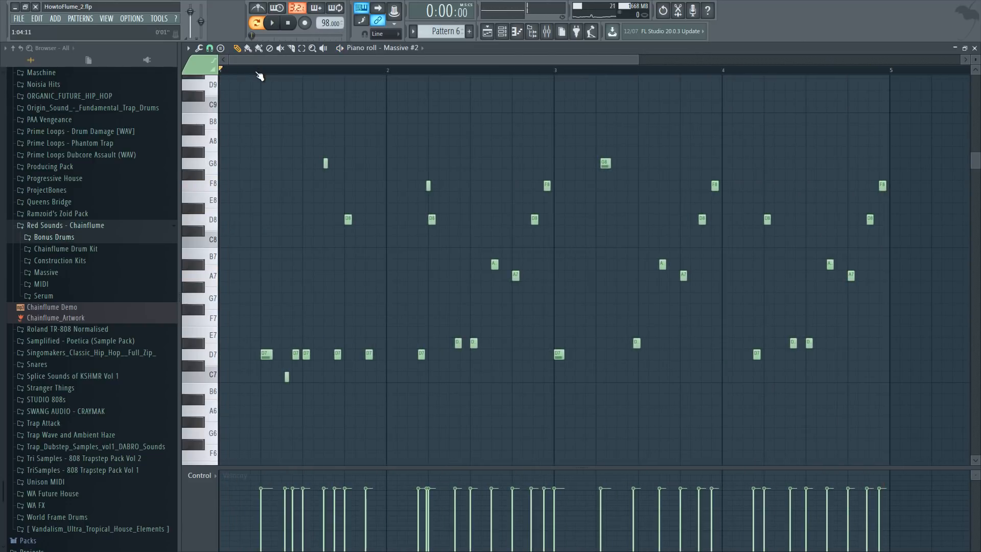
Step: Examine the Massive #2 melody notes of Pattern 6 up close, comparing the low D7 and C7 notes with the high octave notes
scroll(287, 72, up, 3)
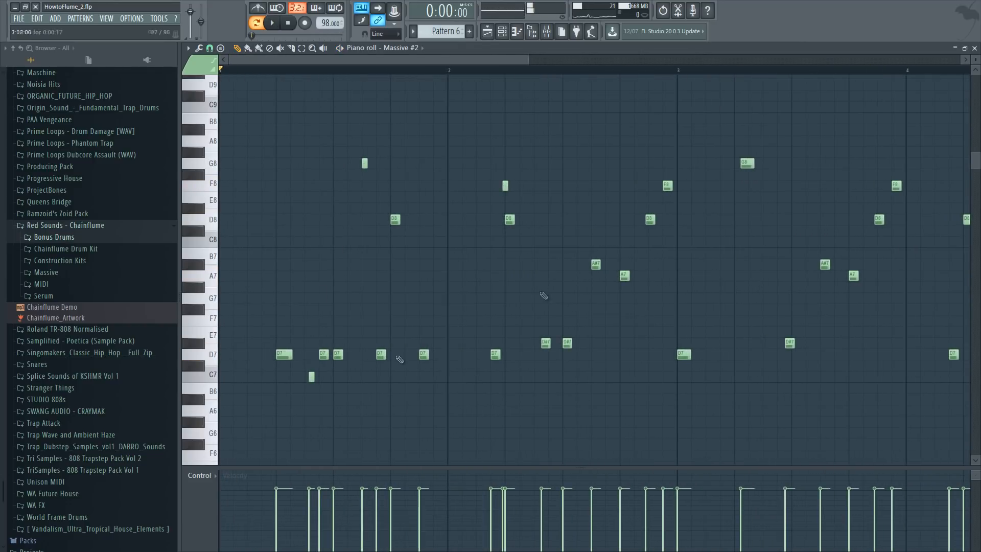
scroll(303, 84, up, 3)
click(321, 378)
drag(320, 378, 323, 379)
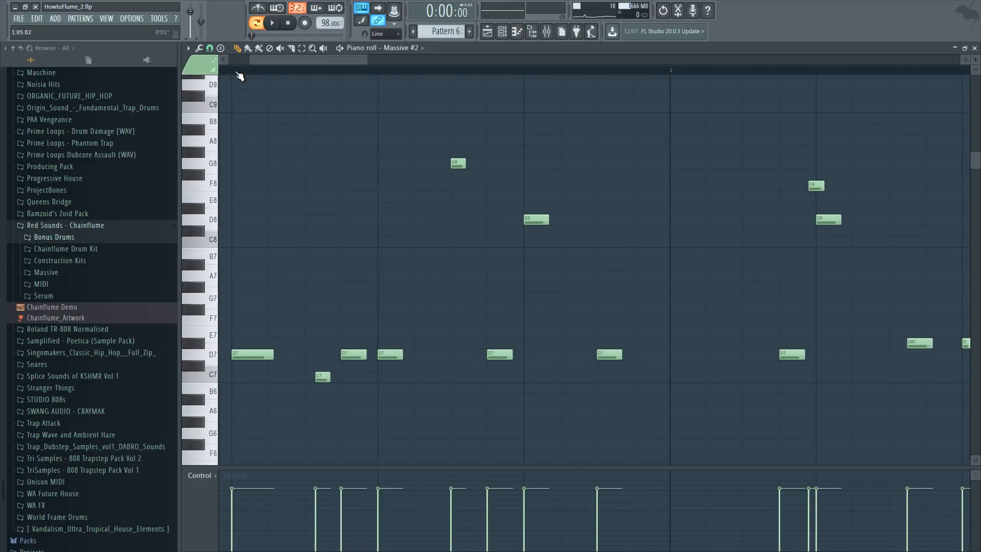
scroll(240, 76, down, 3)
click(317, 354)
click(384, 192)
click(376, 354)
click(395, 220)
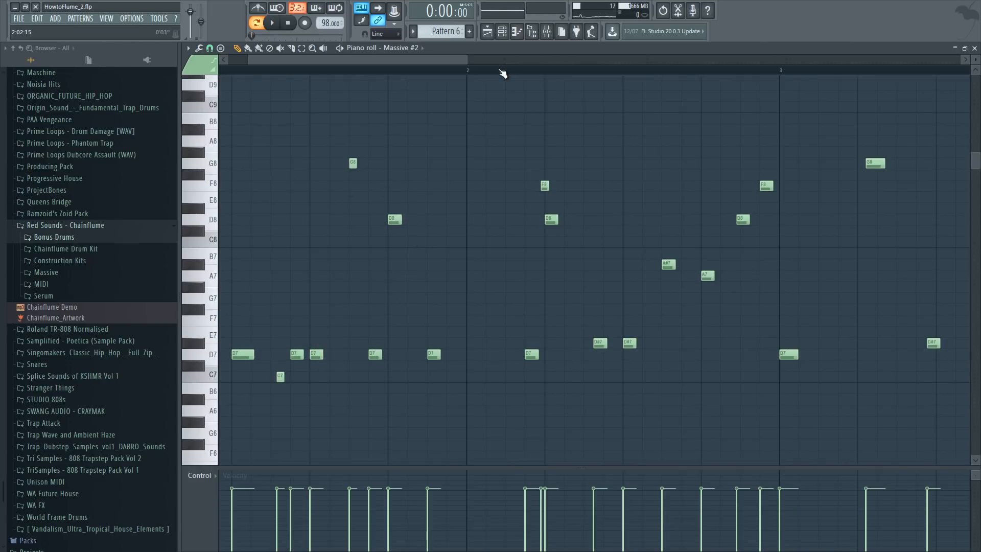
scroll(504, 74, down, 2)
scroll(399, 78, down, 3)
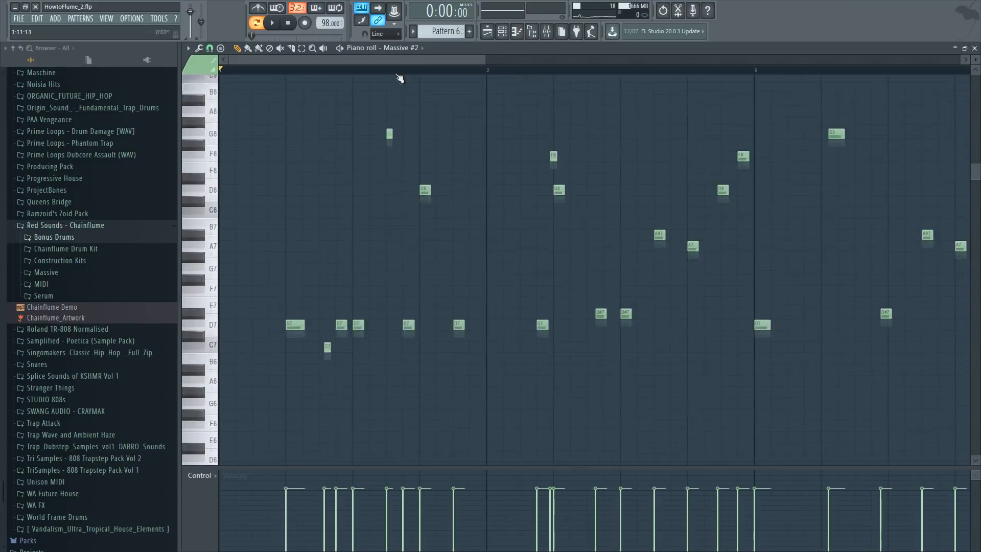
scroll(615, 155, up, 2)
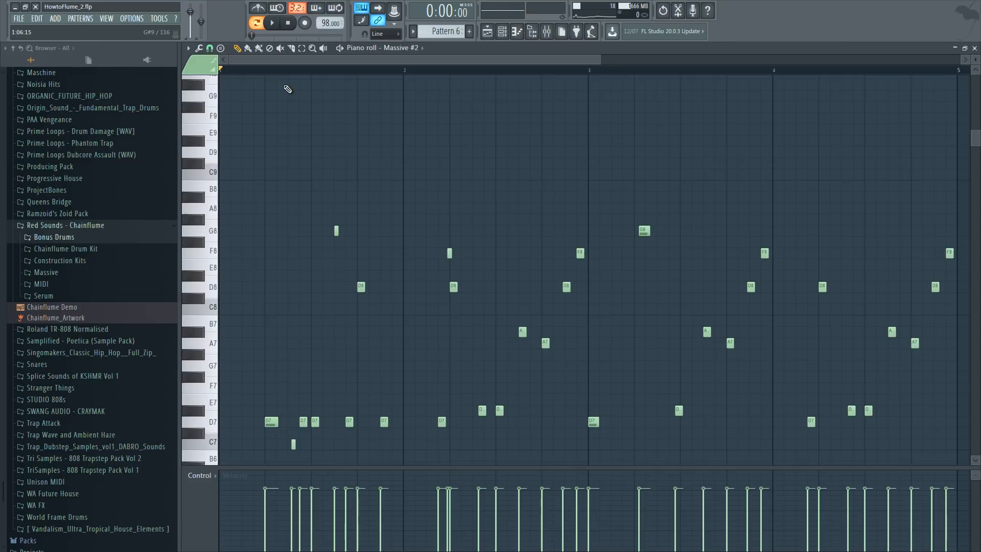
scroll(299, 92, down, 2)
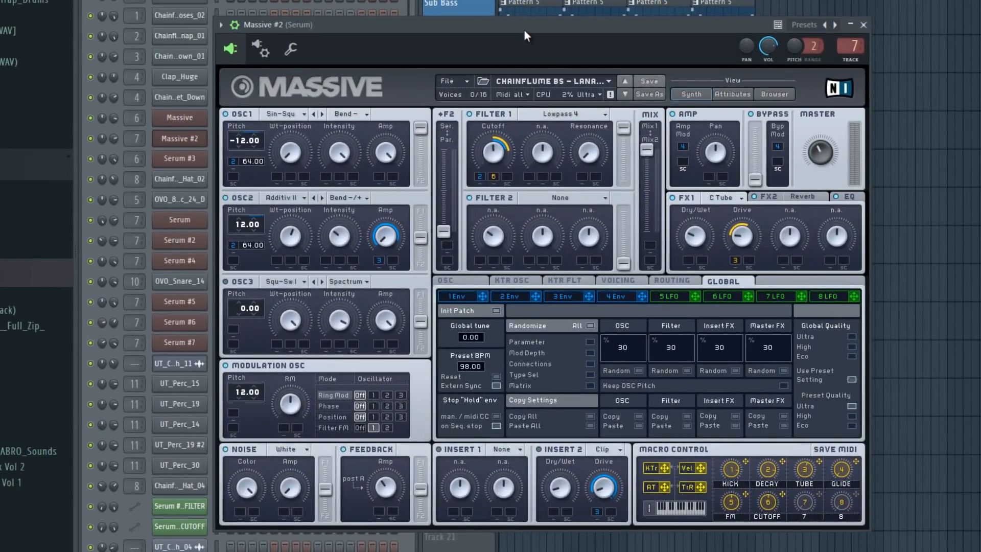
Step: Check the preset list of Massive #2, keep the Chainflume BS - Lana Love preset, and close the plugin
click(544, 81)
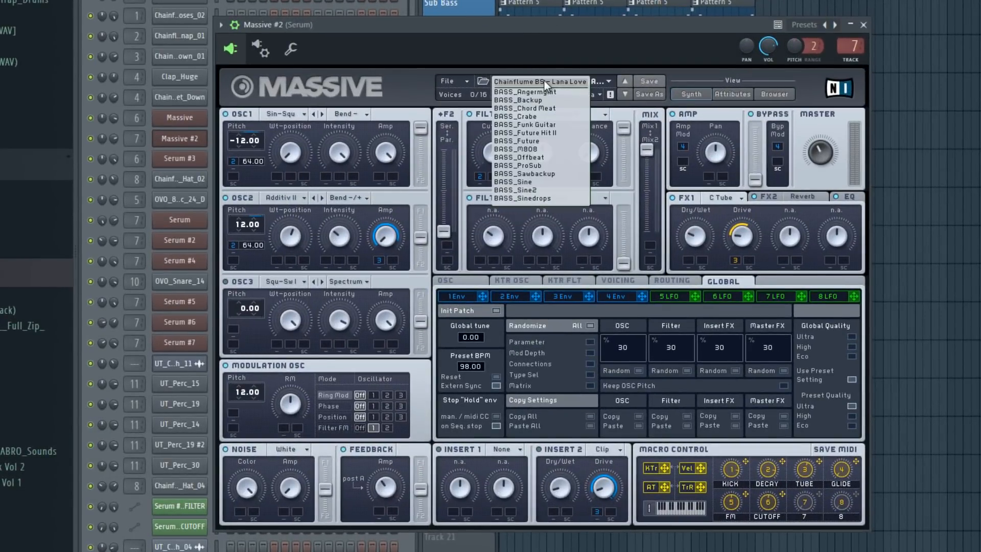
click(572, 85)
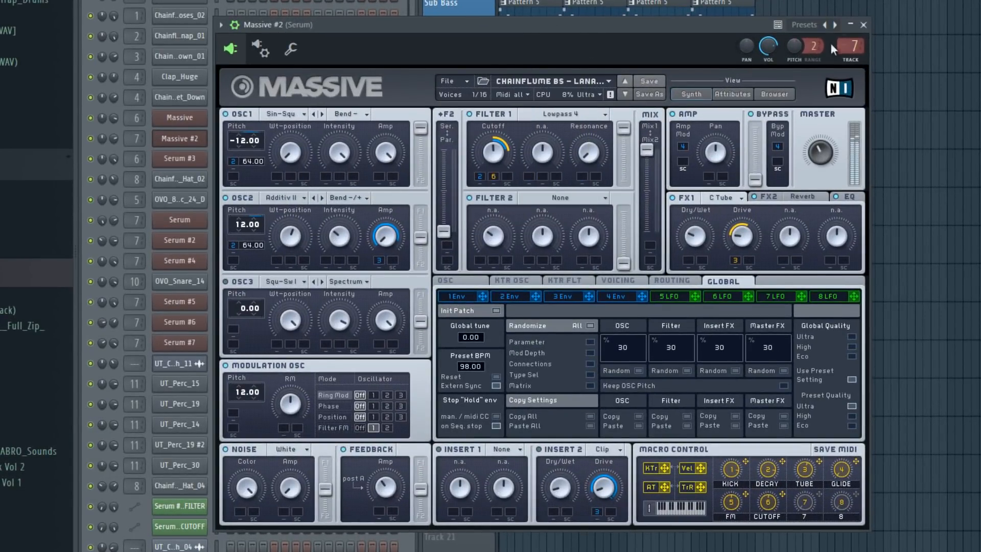
click(863, 25)
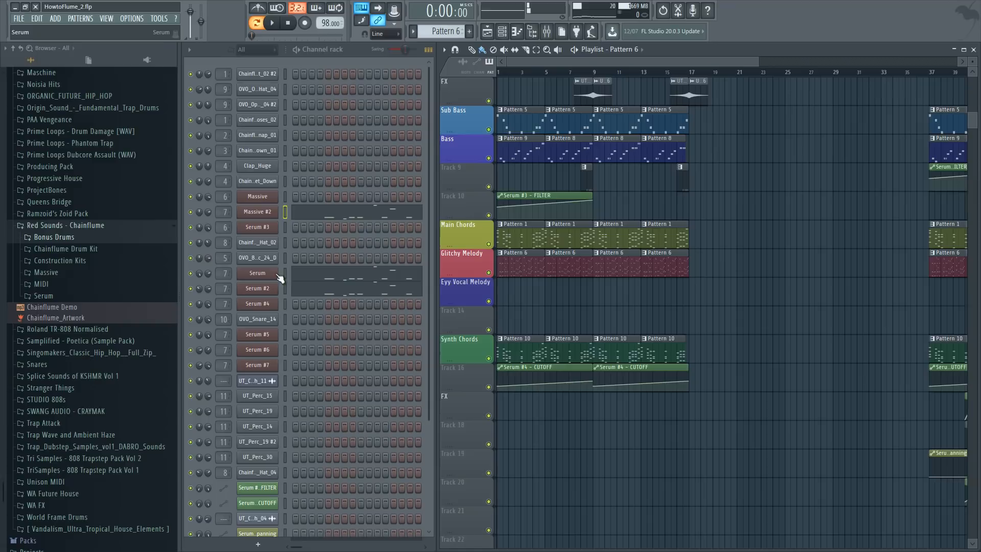
Step: Compare the presets and channel panning of Serum, Serum #2 and Massive #2, closing the plugin windows when finished
click(276, 274)
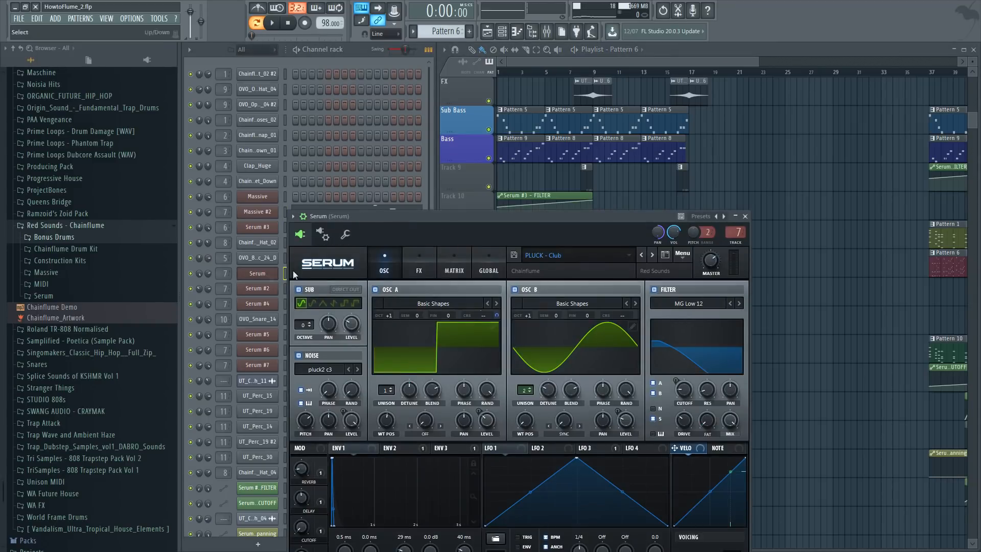
drag(429, 219, 423, 200)
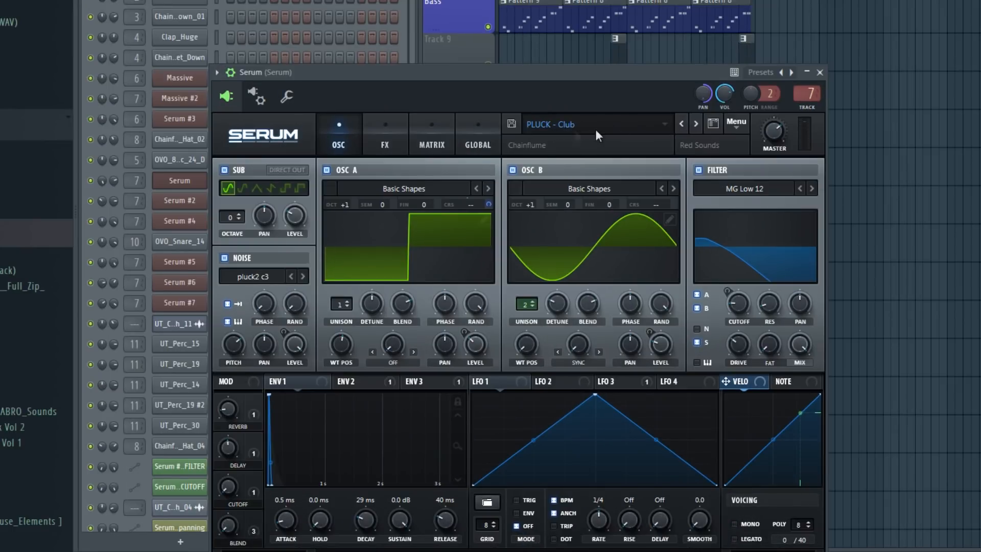
click(184, 202)
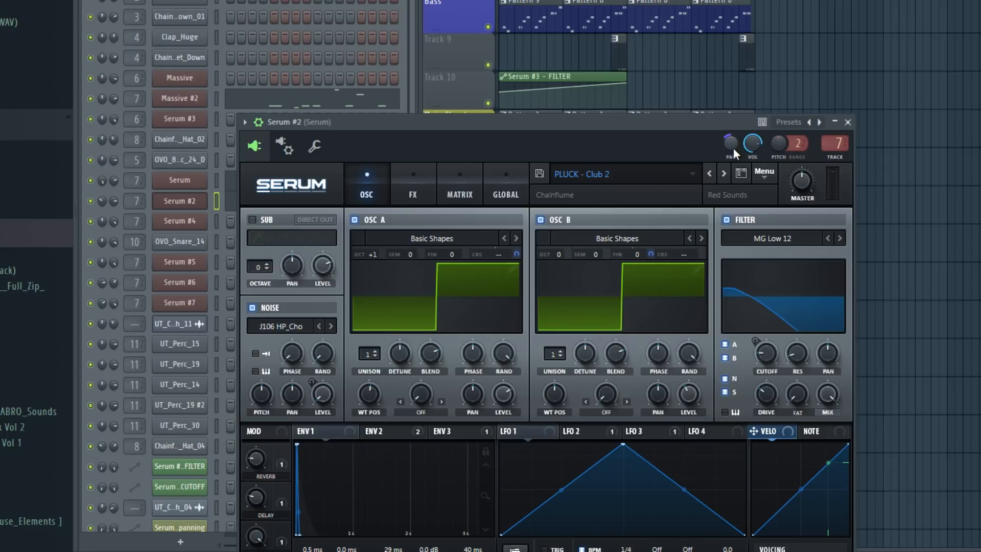
click(169, 185)
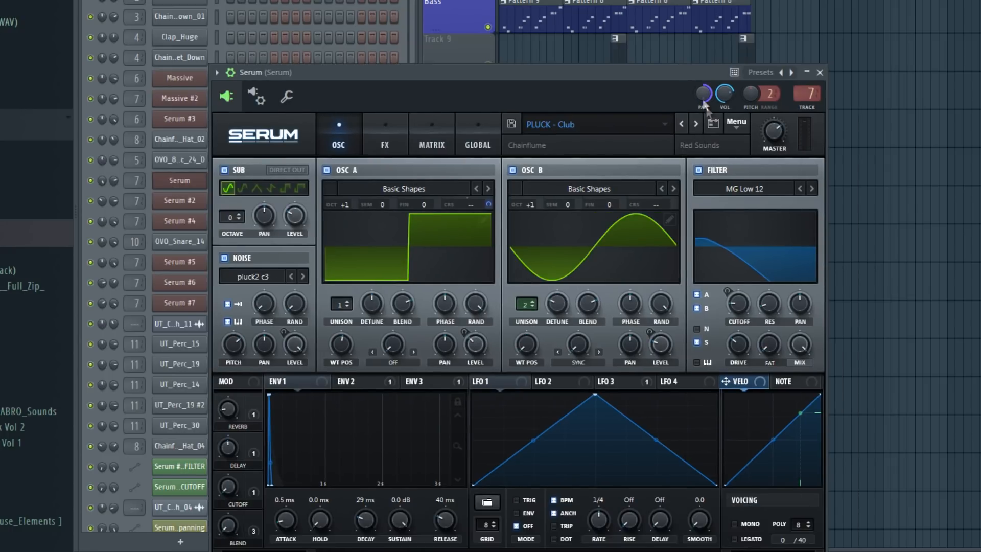
click(181, 98)
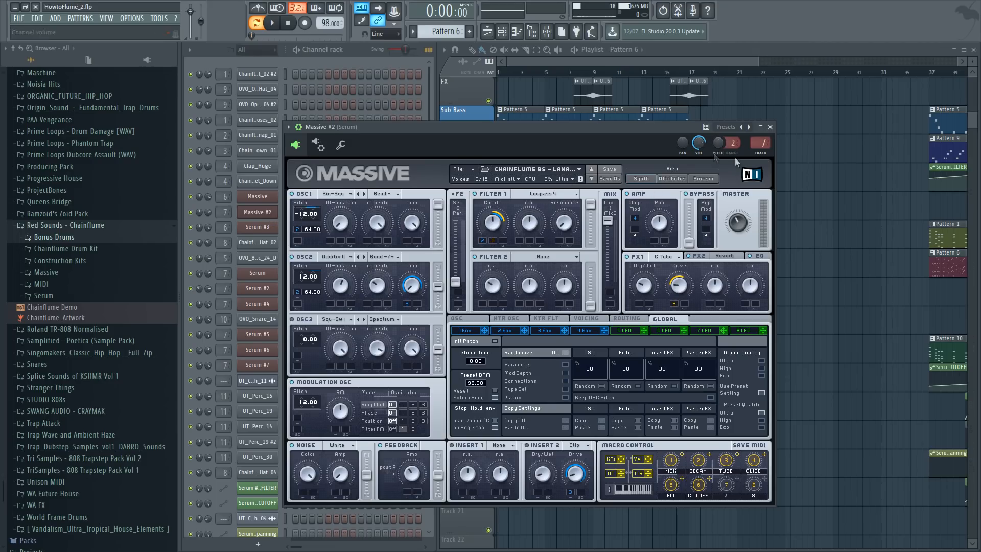
click(770, 126)
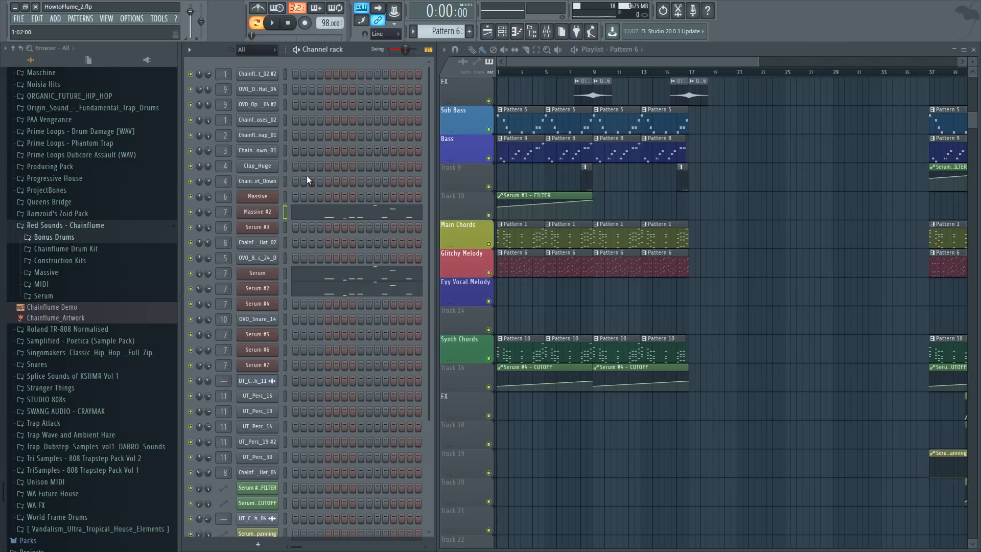
Step: Inspect the Fruity Reeverb and Fruity Stereo Shaper effects on the Serum mixer track, closing the effect windows when finished
click(546, 31)
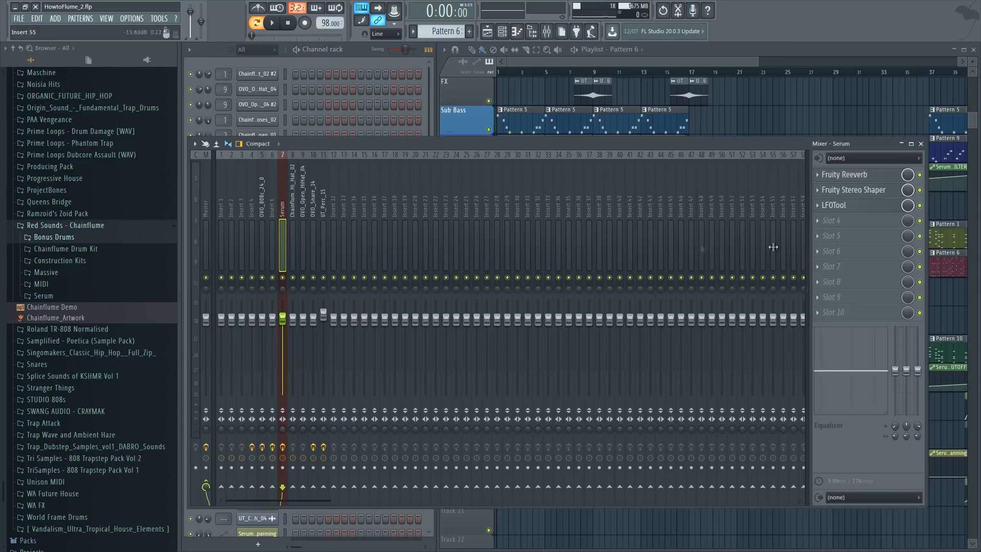
click(845, 175)
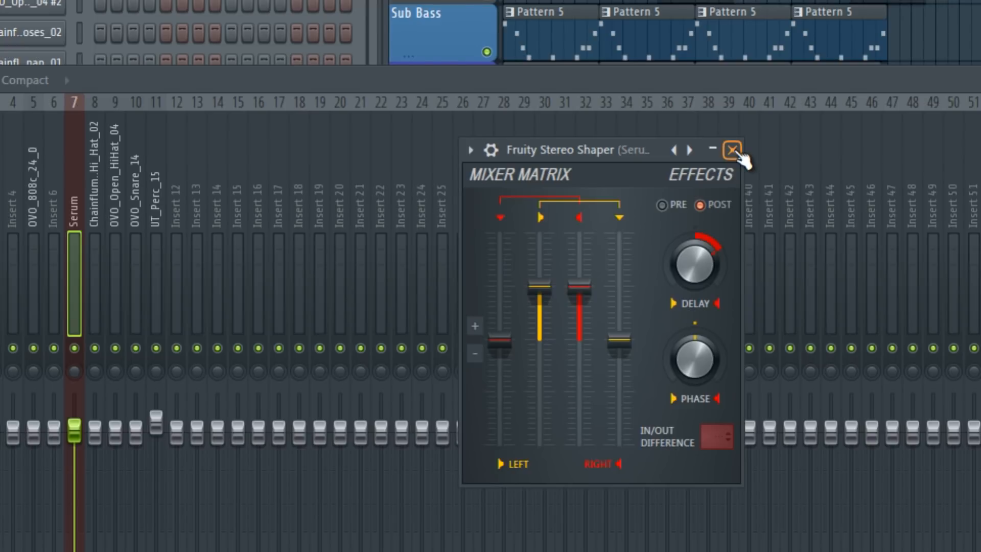
click(732, 150)
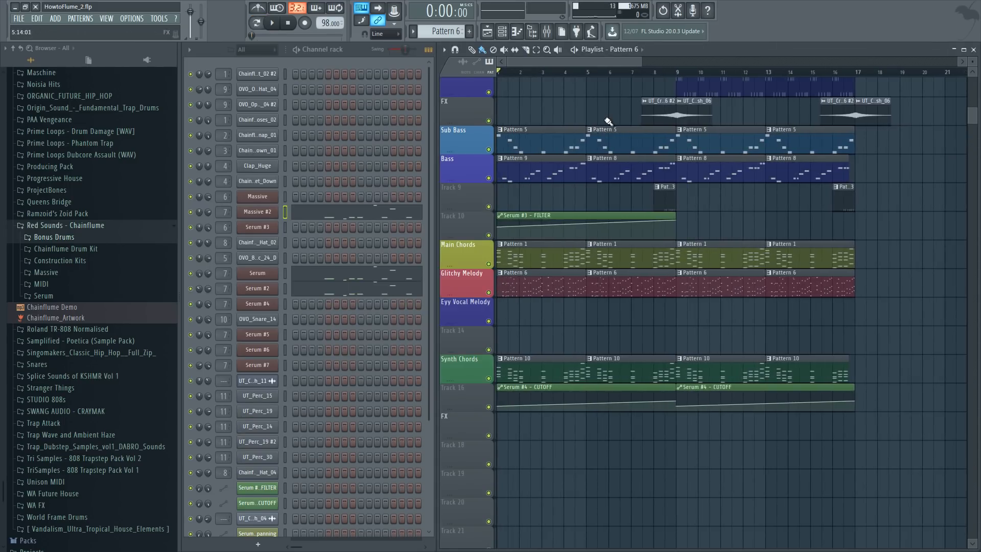
Step: Play the arrangement from the start with the Glitchy Melody clips included
key(space)
scroll(606, 120, up, 1)
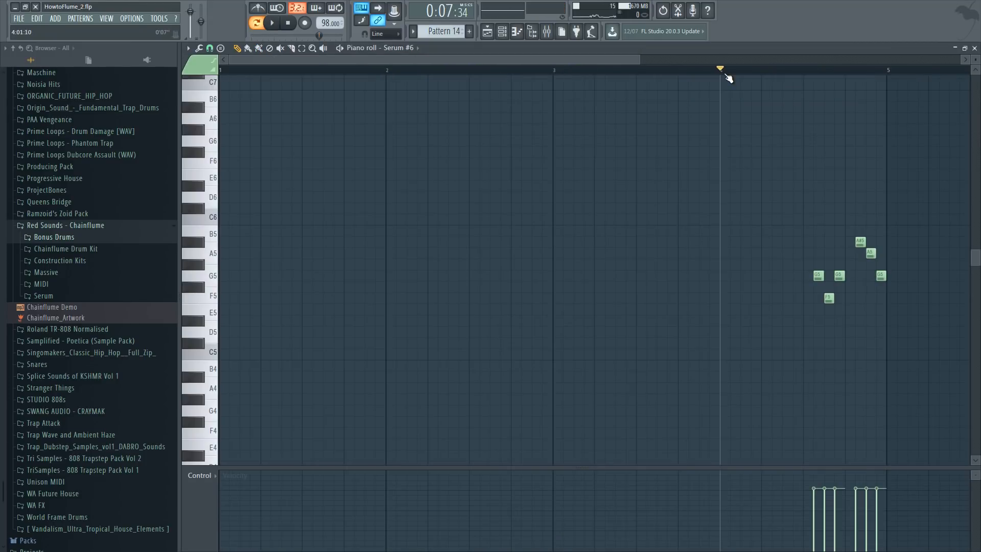
Step: Listen to the Serum #6 notes of Pattern 14 together with their Fil Cutoff and REVERB automation clips
key(space)
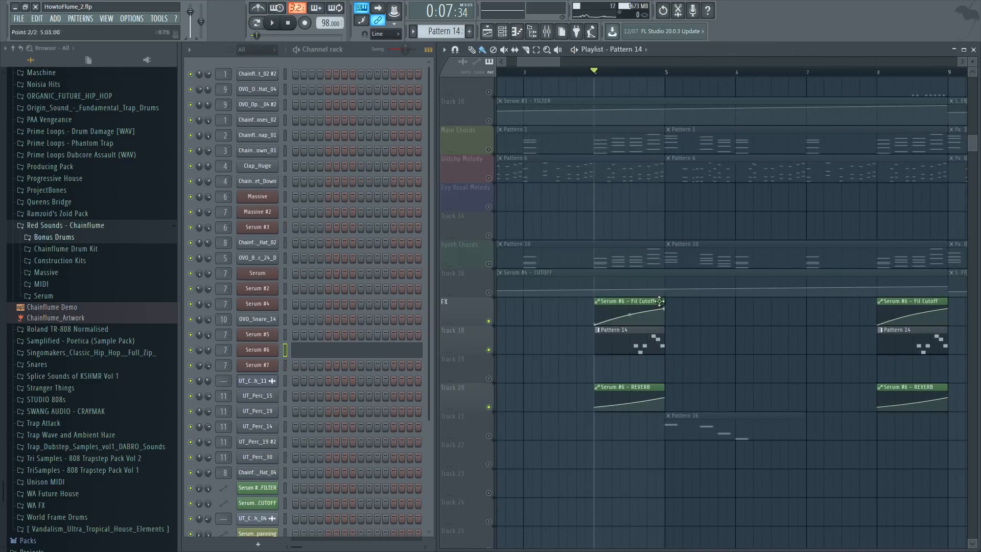
key(space)
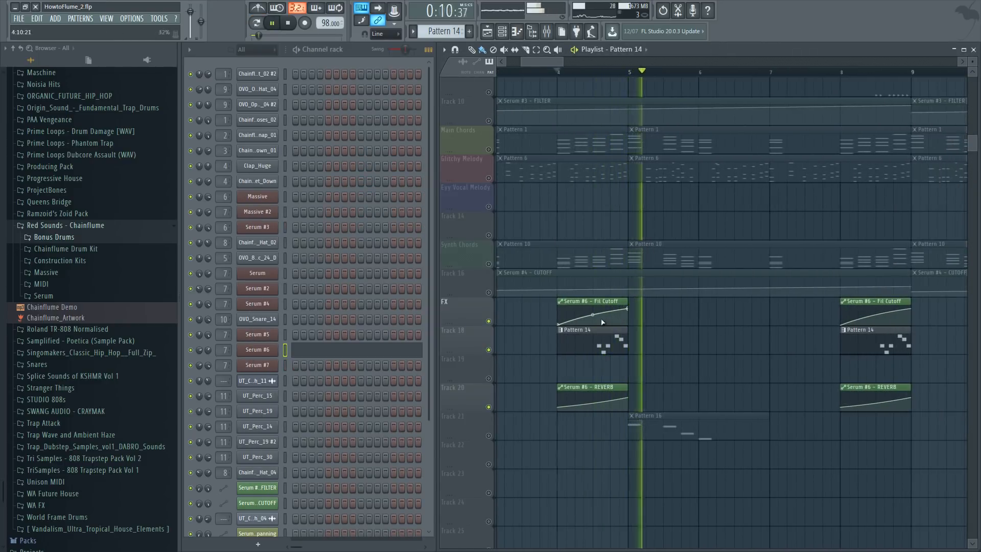
key(space)
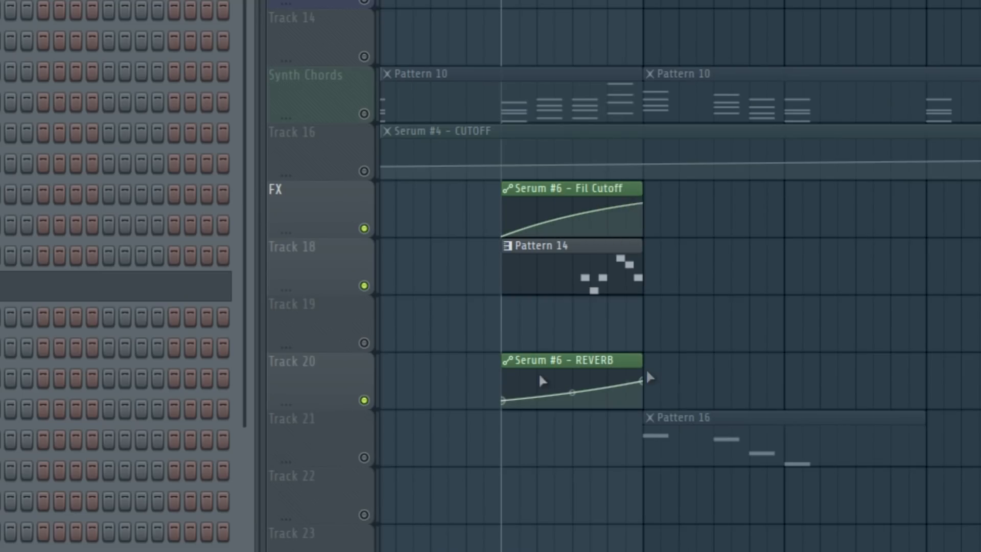
Step: Reactivate all playlist tracks after soloing the Serum #6 FX clips and play the arrangement around bar 4
click(376, 113)
right_click(372, 111)
key(space)
Step: Review the Serum #6 automation clips around both Pattern 14 clips and set the playback position just before bar 4
scroll(501, 276, down, 1)
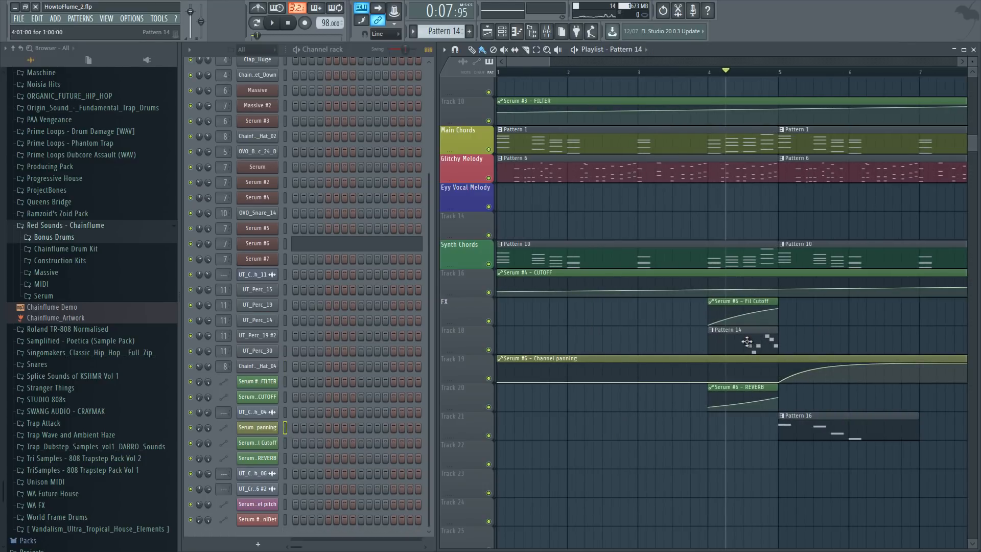
scroll(747, 341, right, 3)
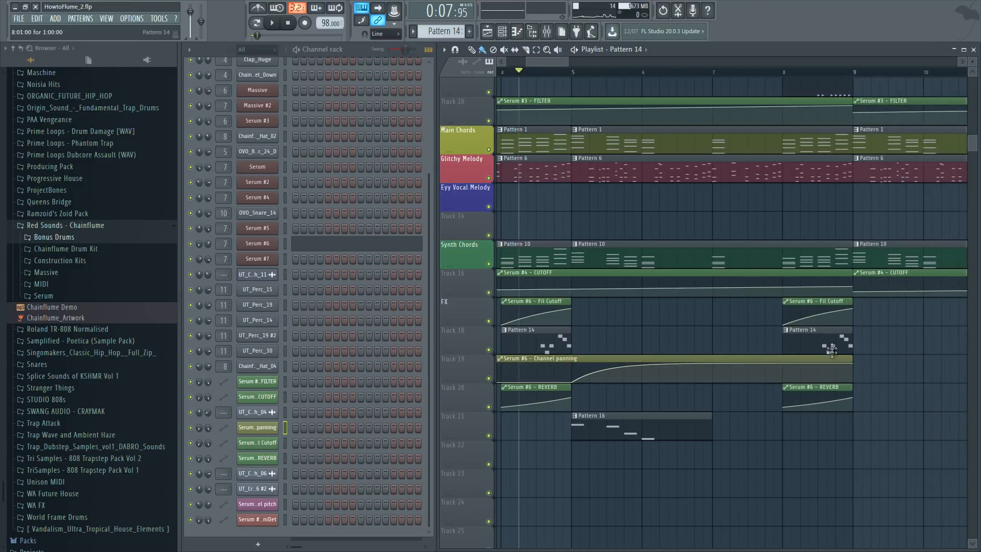
scroll(574, 72, left, 1)
click(576, 73)
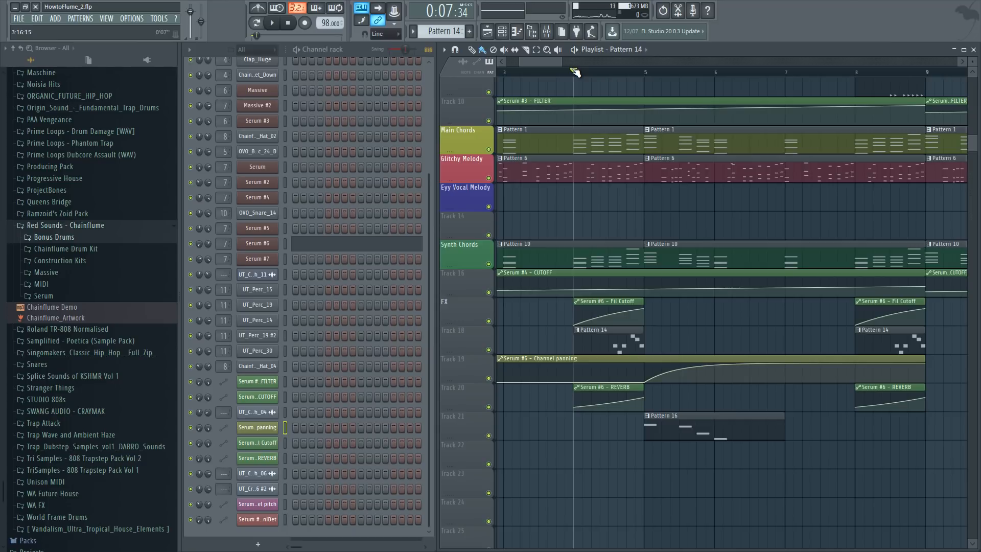
Step: Play the arrangement from bar 4 into the start of the Pattern 16 clip at bar 5
scroll(575, 72, down, 3)
key(space)
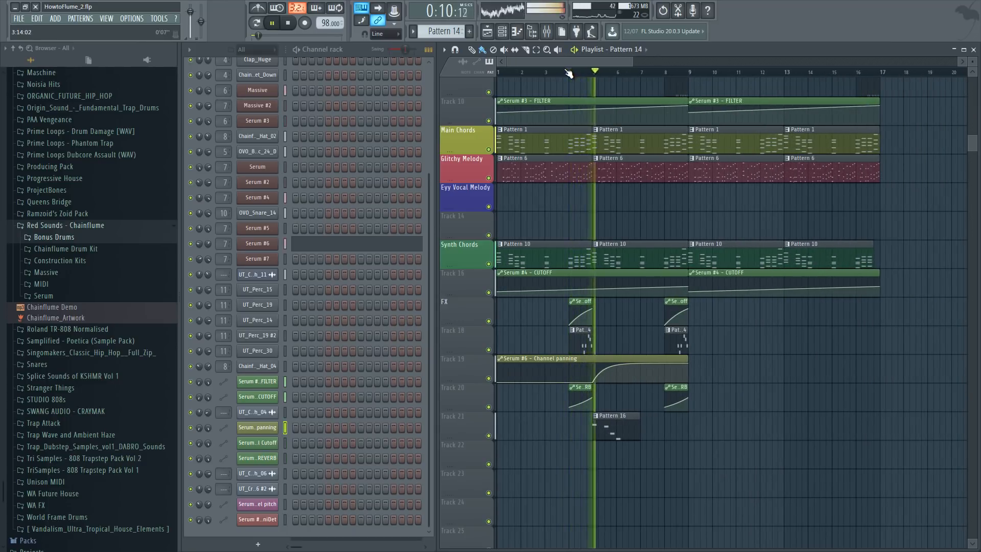
key(space)
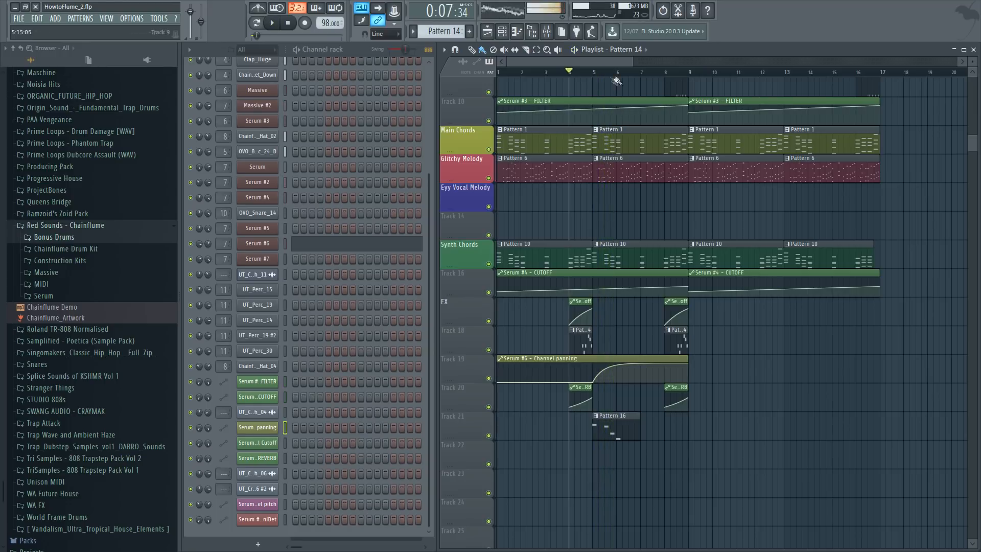
scroll(618, 82, up, 3)
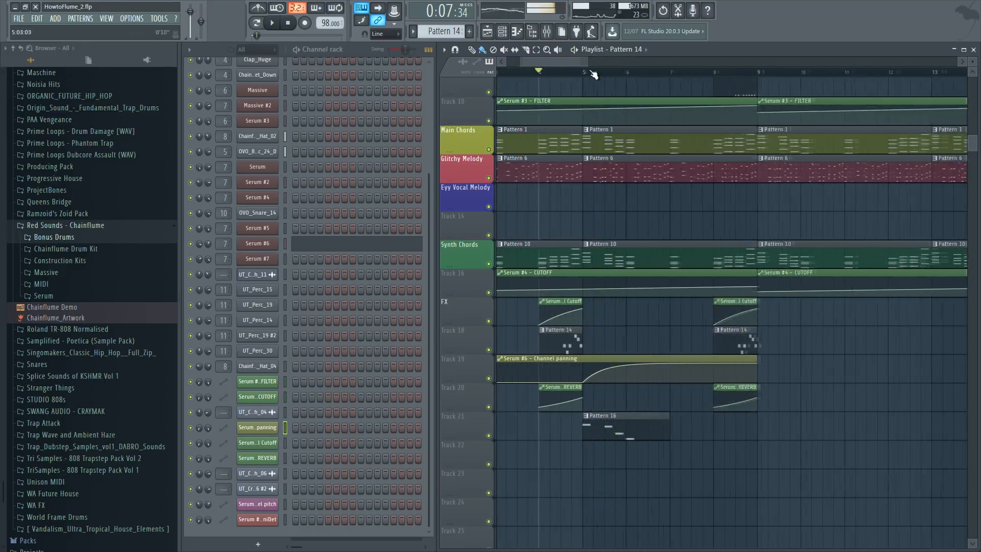
Step: Solo the Pattern 16 track, add the Serum #6 Fil Cutoff and REVERB automation tracks, and listen from bar 5
click(655, 423)
click(349, 240)
right_click(489, 435)
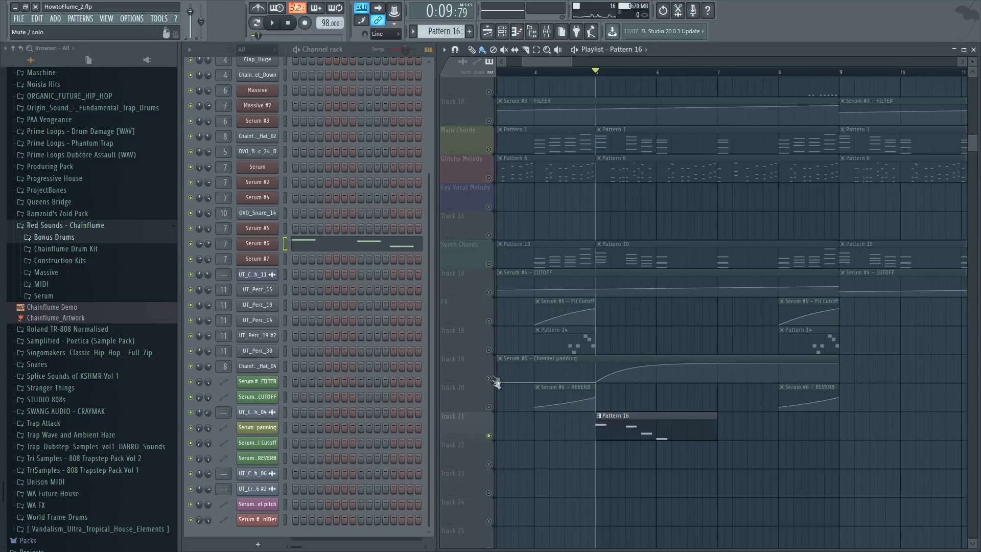
key(space)
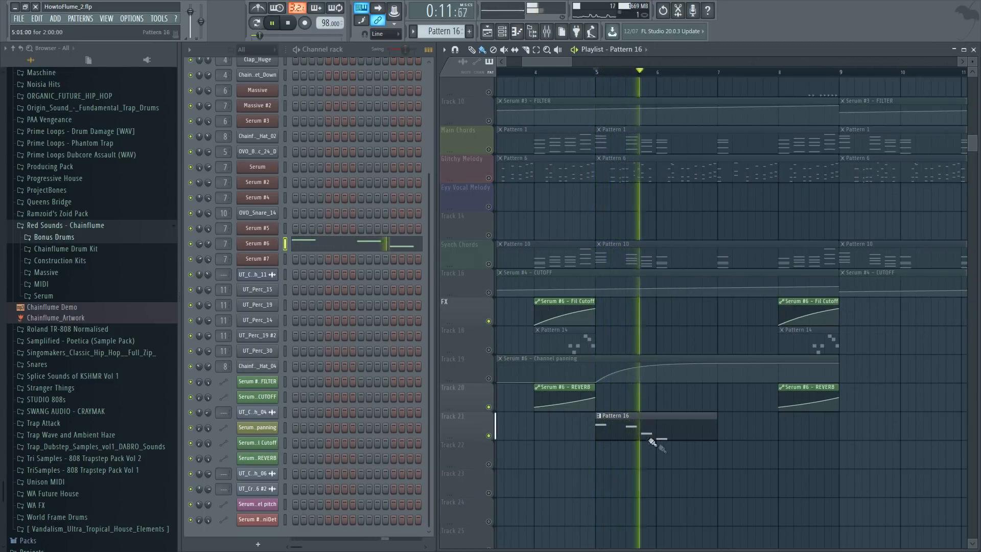
key(space)
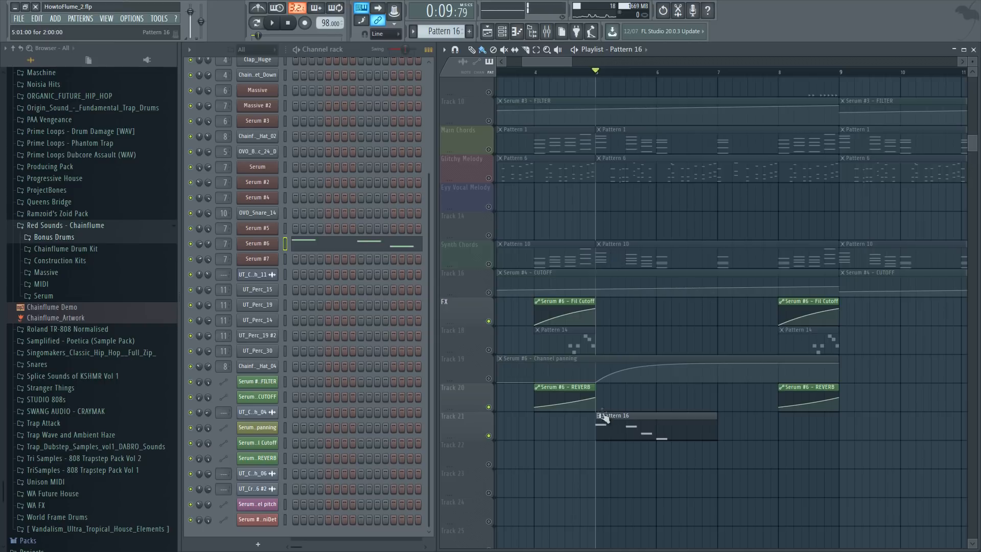
Step: Listen to the Main Chords and Synth Chords alone and in combination with Pattern 16 and its Fil Cutoff and REVERB automation
right_click(488, 263)
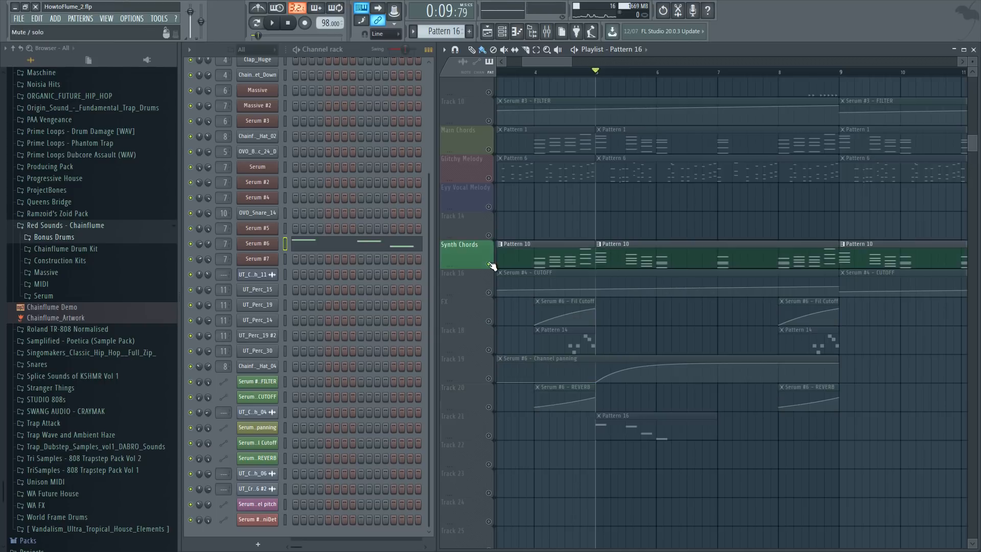
click(488, 149)
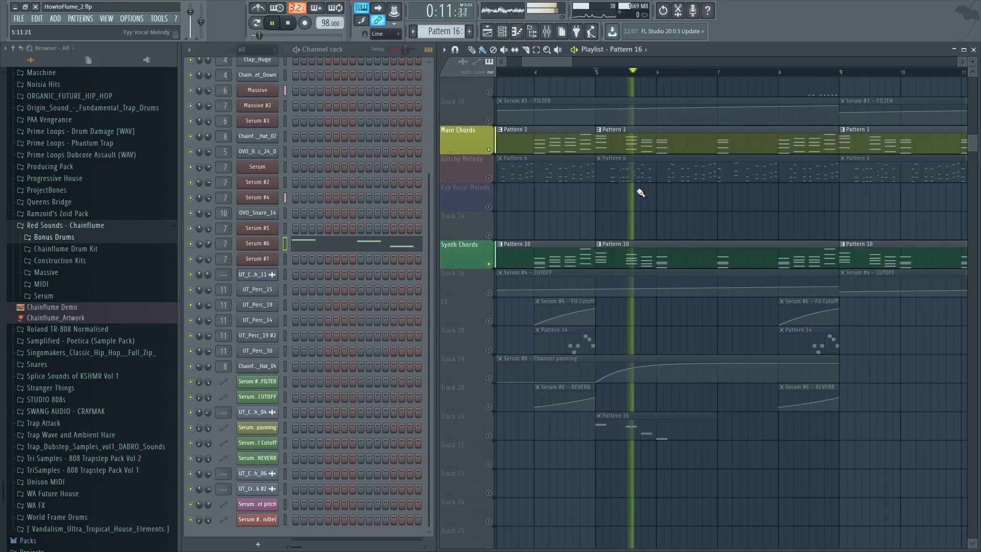
click(488, 321)
click(488, 407)
click(488, 436)
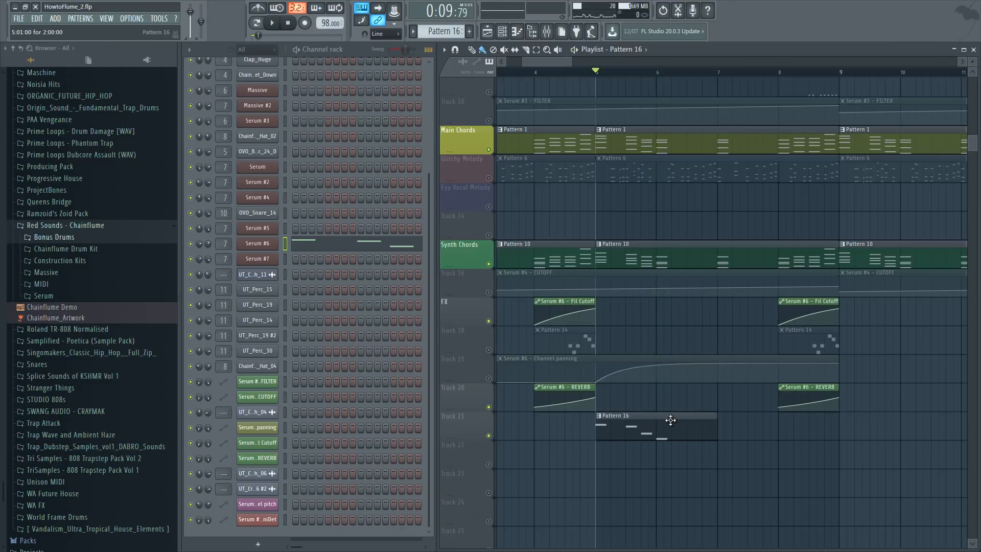
key(space)
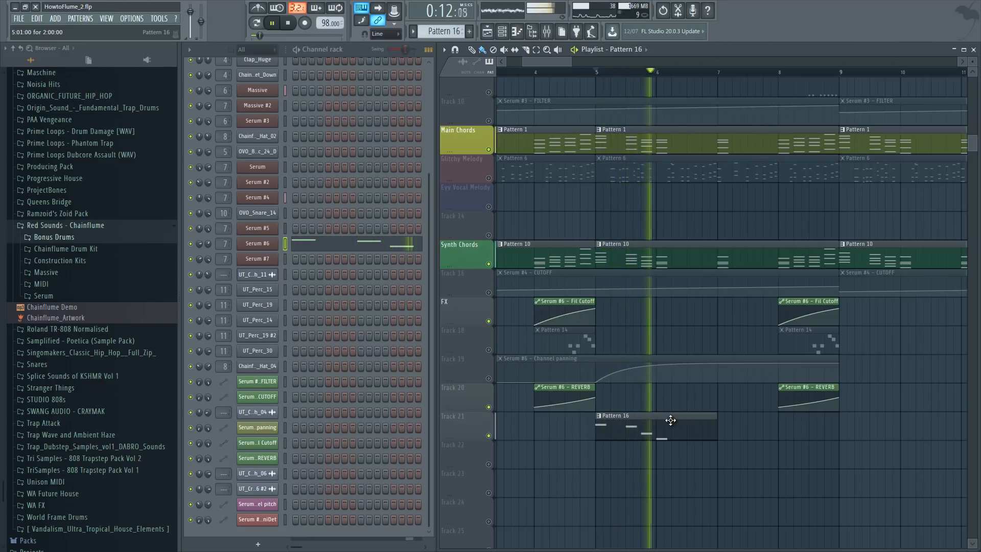
key(space)
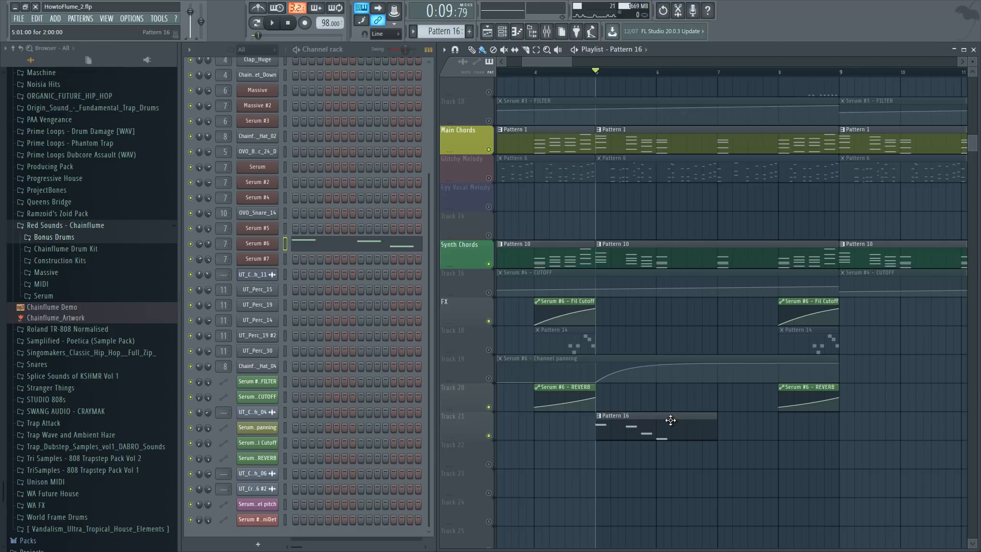
Step: Reactivate all playlist tracks and play the arrangement from the middle of bar 4
ctrl+click(489, 350)
ctrl+click(490, 350)
click(549, 73)
click(540, 72)
drag(564, 75, 591, 74)
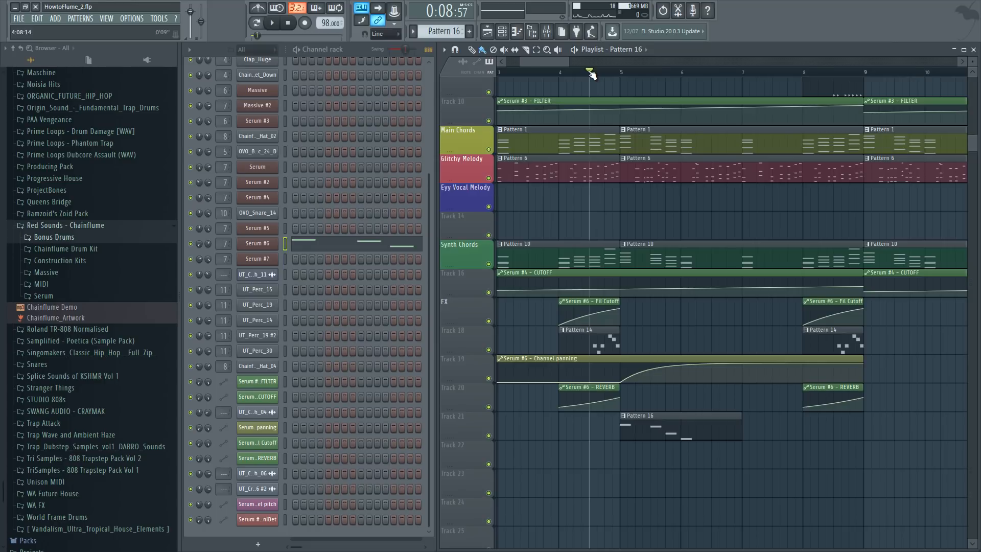
scroll(591, 74, down, 2)
key(space)
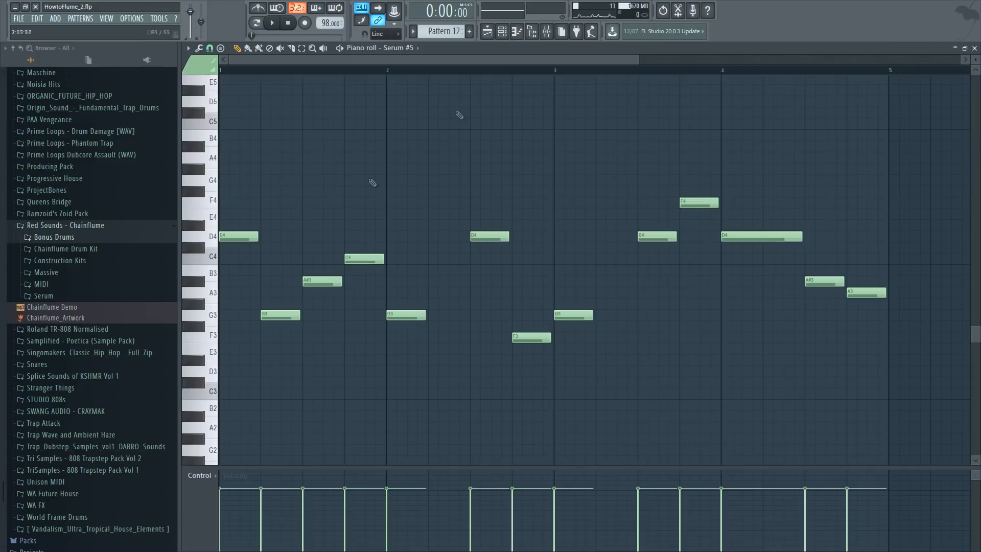
Step: Play the Pattern 12 notes of Serum #5 and check its VOX - Ey preset from the Red Sounds - Chainflume folder
key(space)
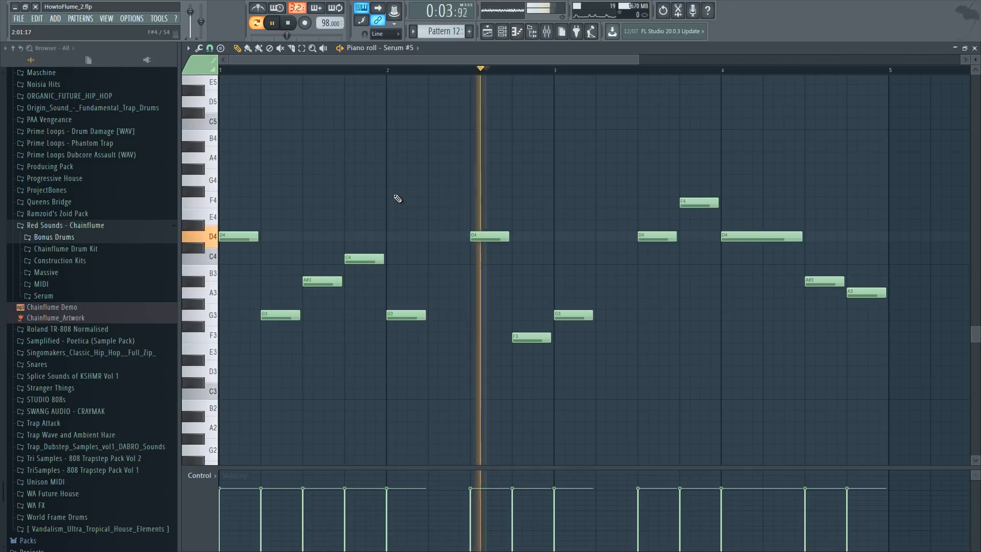
key(space)
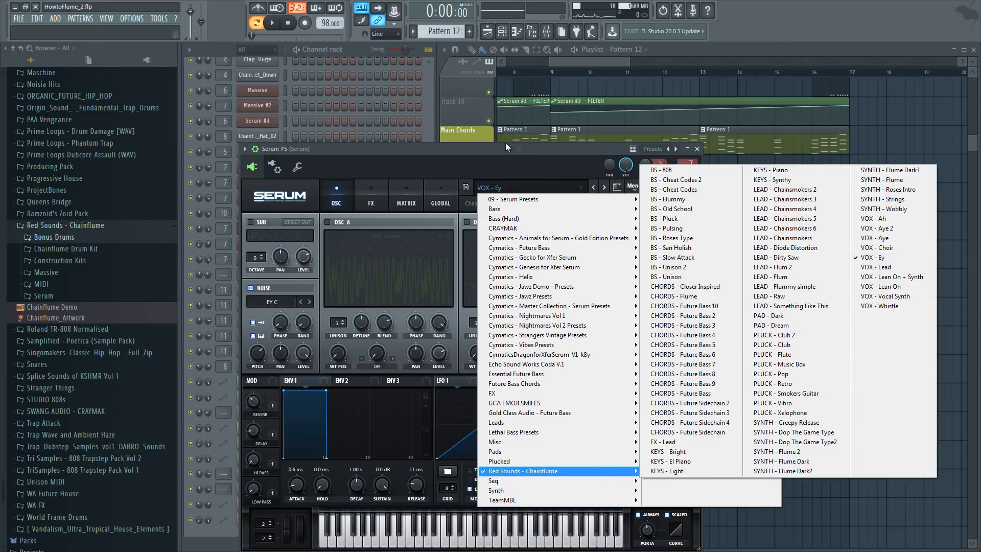
click(510, 155)
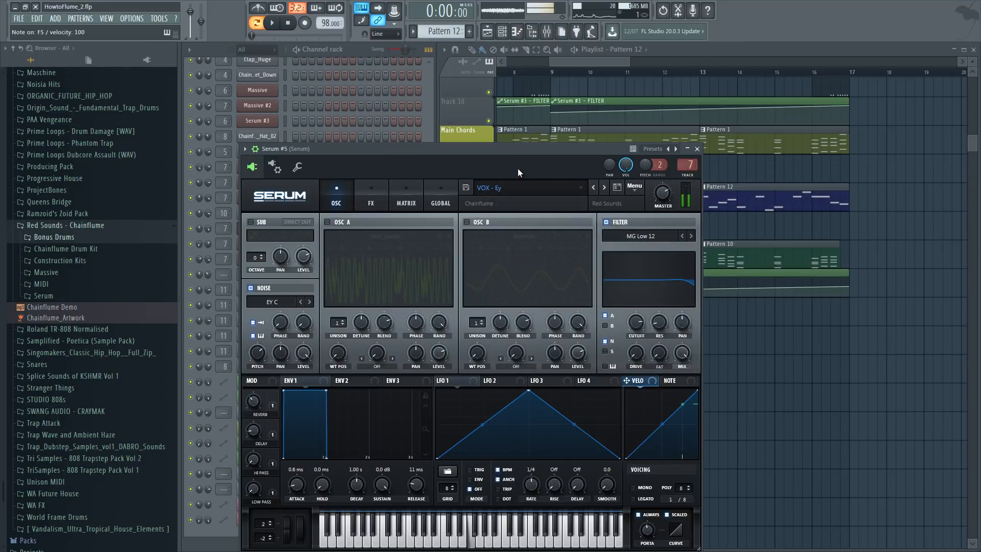
click(697, 149)
Step: Inspect the Fruity Reeverb and LFOTool effects on the Serum mixer insert
scroll(612, 185, up, 4)
scroll(612, 185, up, 1)
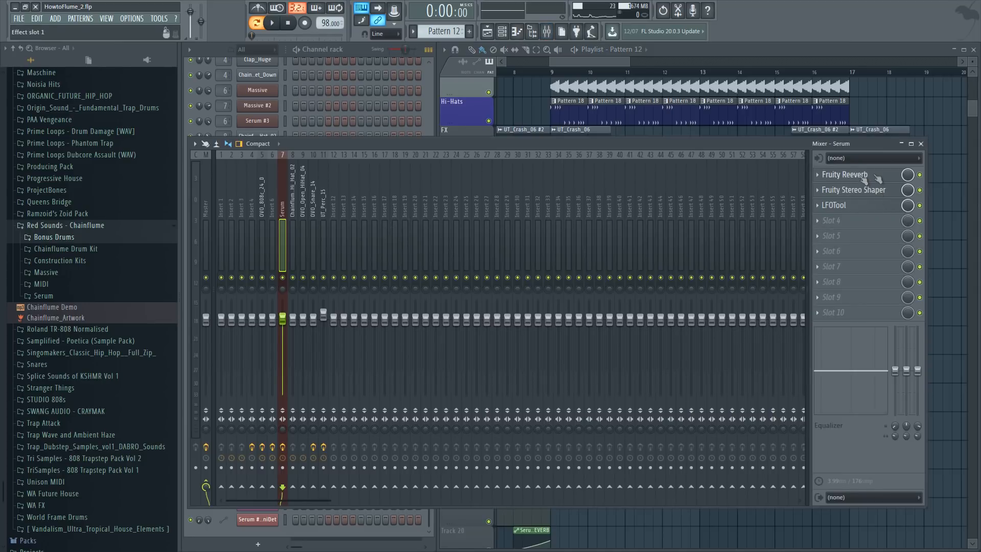
click(844, 174)
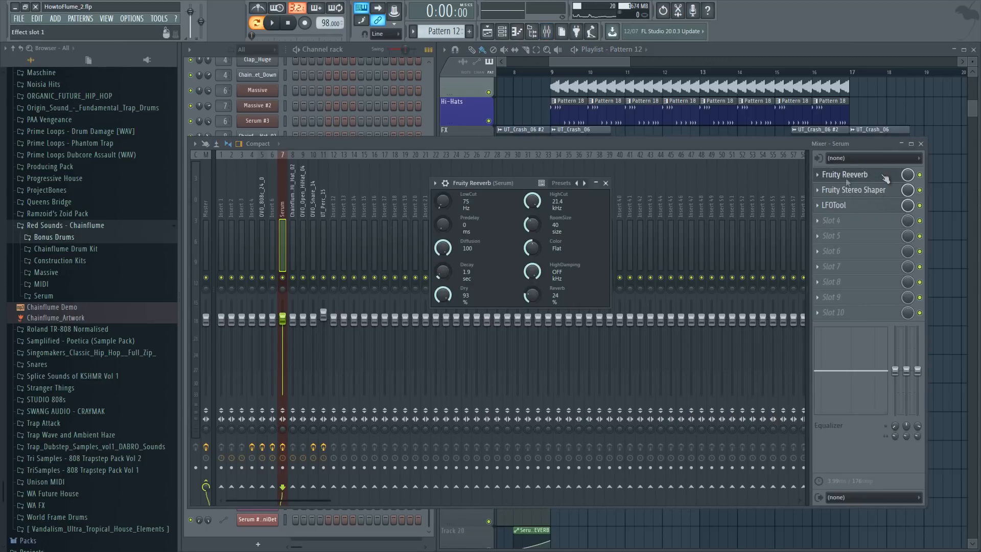
click(850, 204)
key(F9)
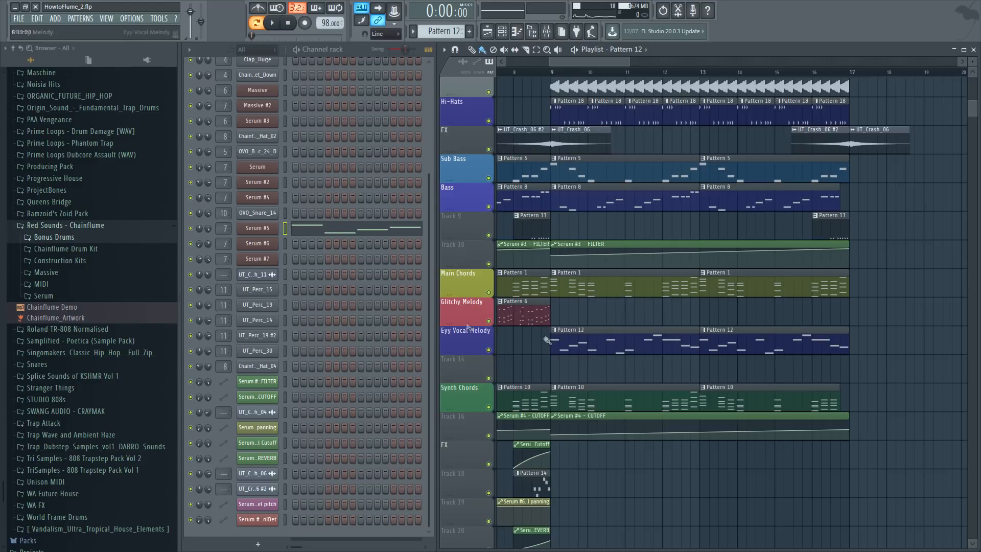
Step: Play the arrangement across bar 9, where the Eyy Vocal Melody clips of Pattern 12 begin
click(542, 72)
scroll(643, 79, down, 3)
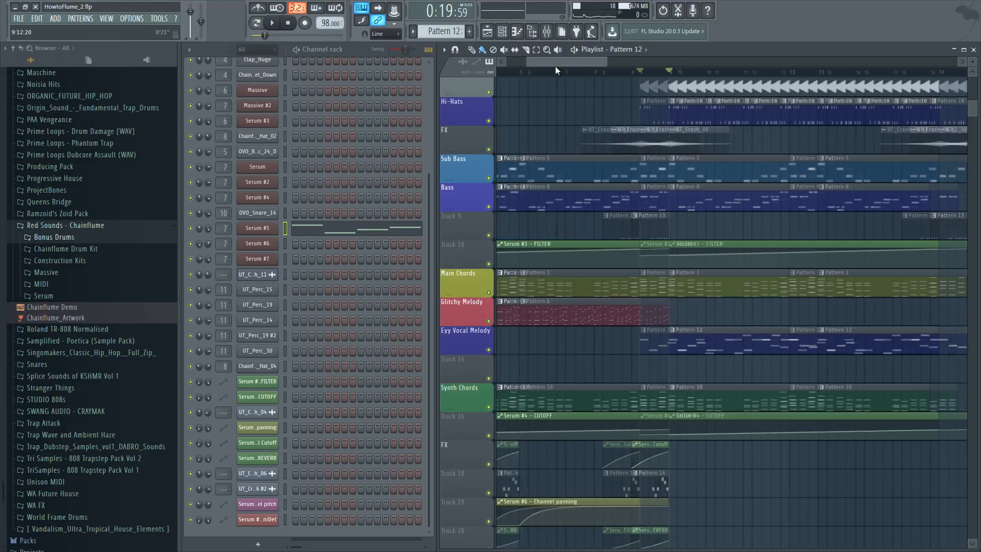
key(space)
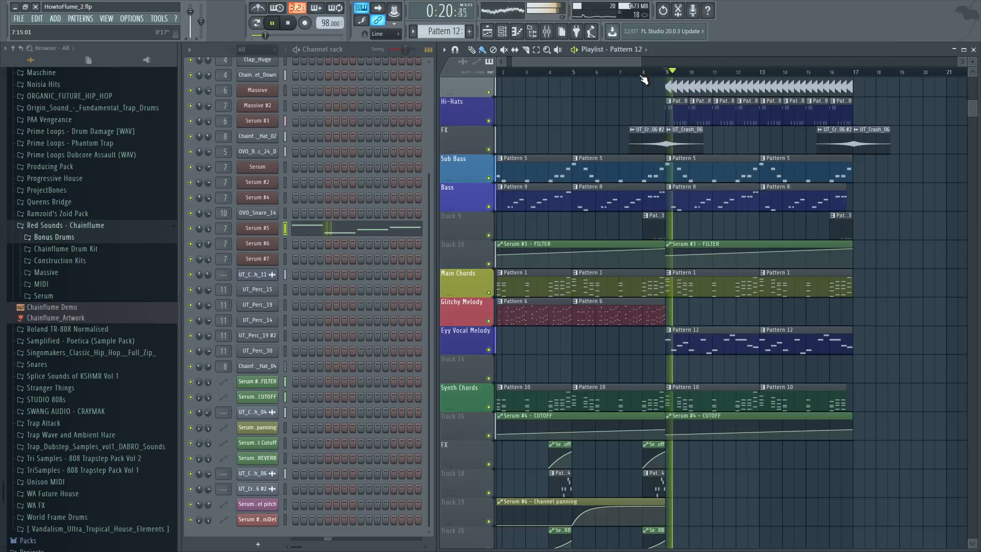
drag(625, 63, 631, 63)
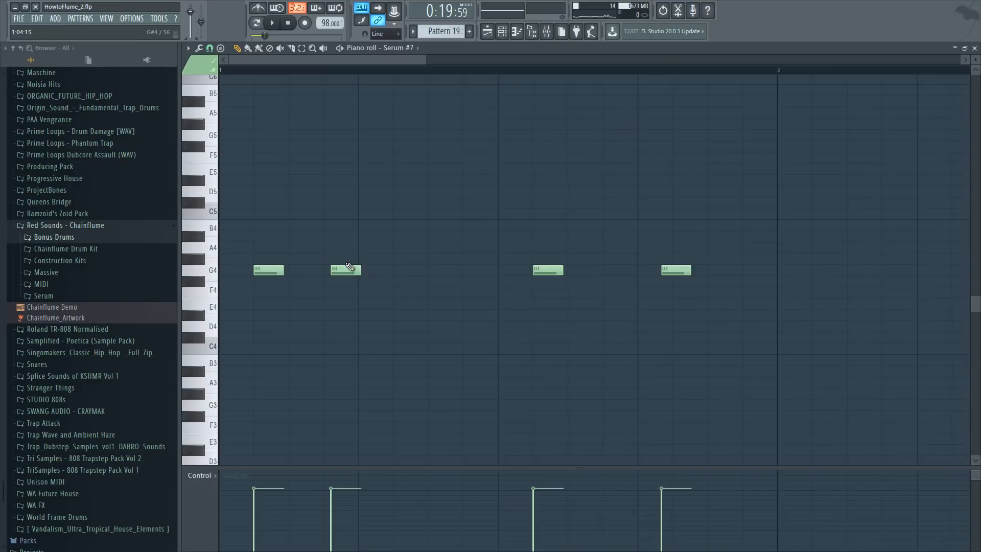
Step: Play the Pattern 19 notes of Serum #7 and inspect its KEYS - Light preset and channel pitch
click(257, 23)
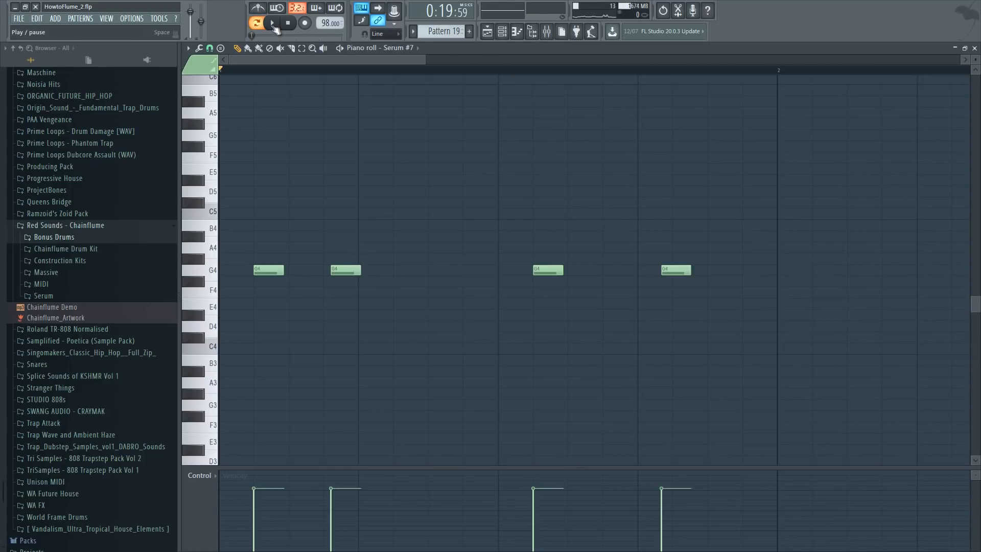
click(274, 24)
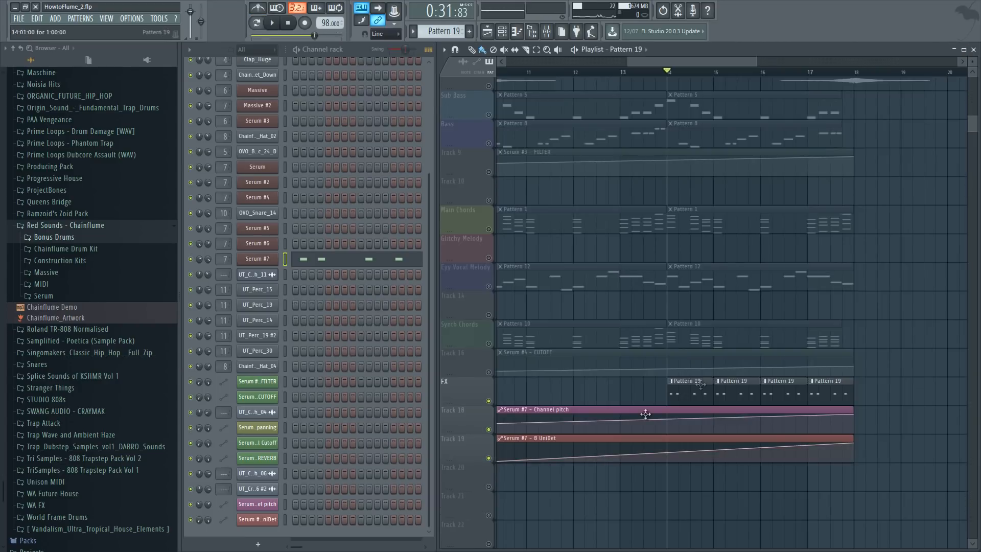
click(257, 259)
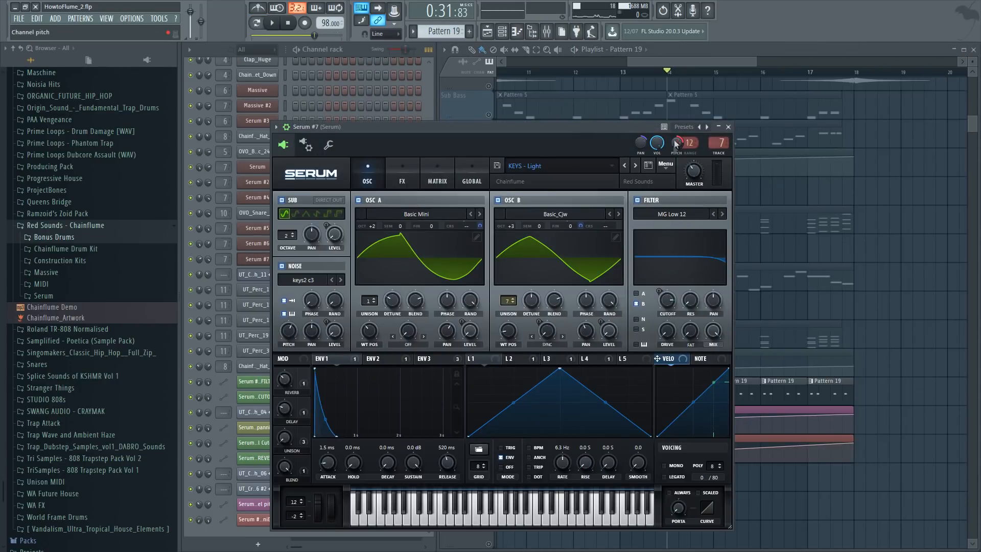
click(728, 127)
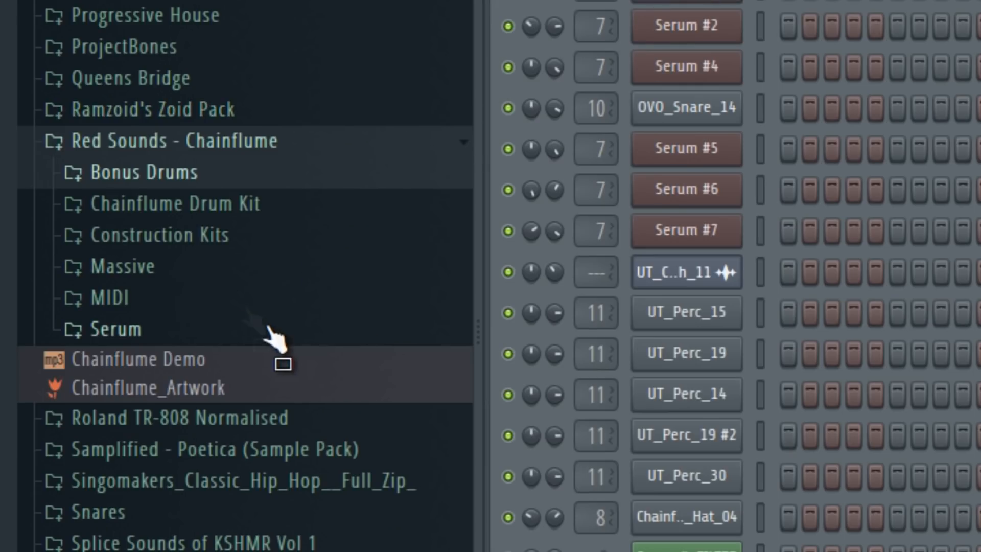
Step: Look through the Red Sounds - Chainflume pack's subfolders, including Construction Kits, in the browser
click(231, 235)
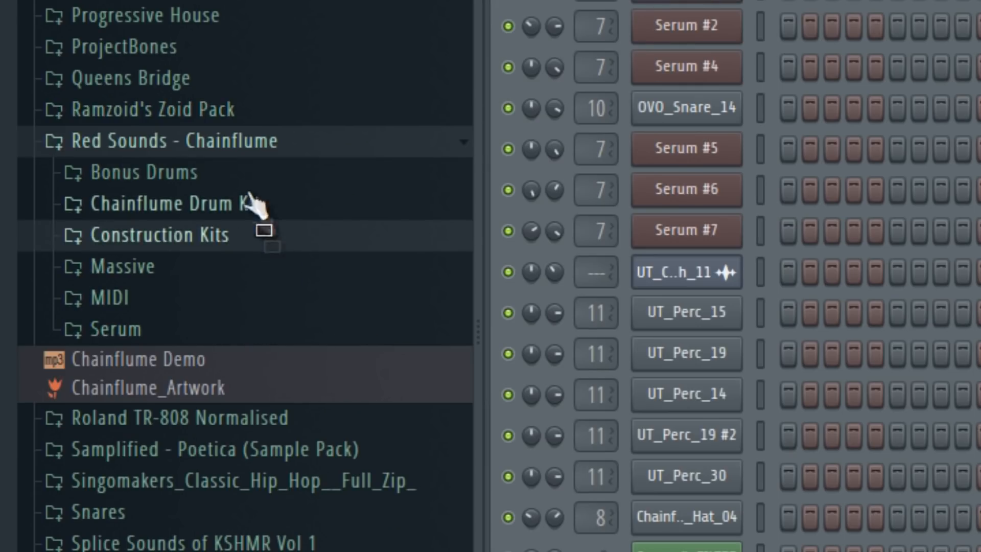
click(135, 309)
click(135, 309)
click(165, 240)
click(234, 239)
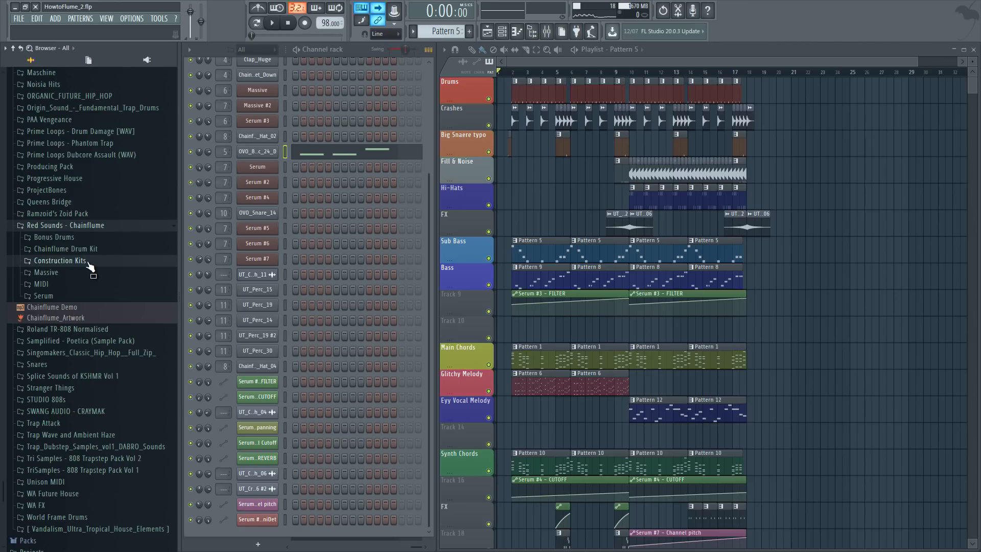